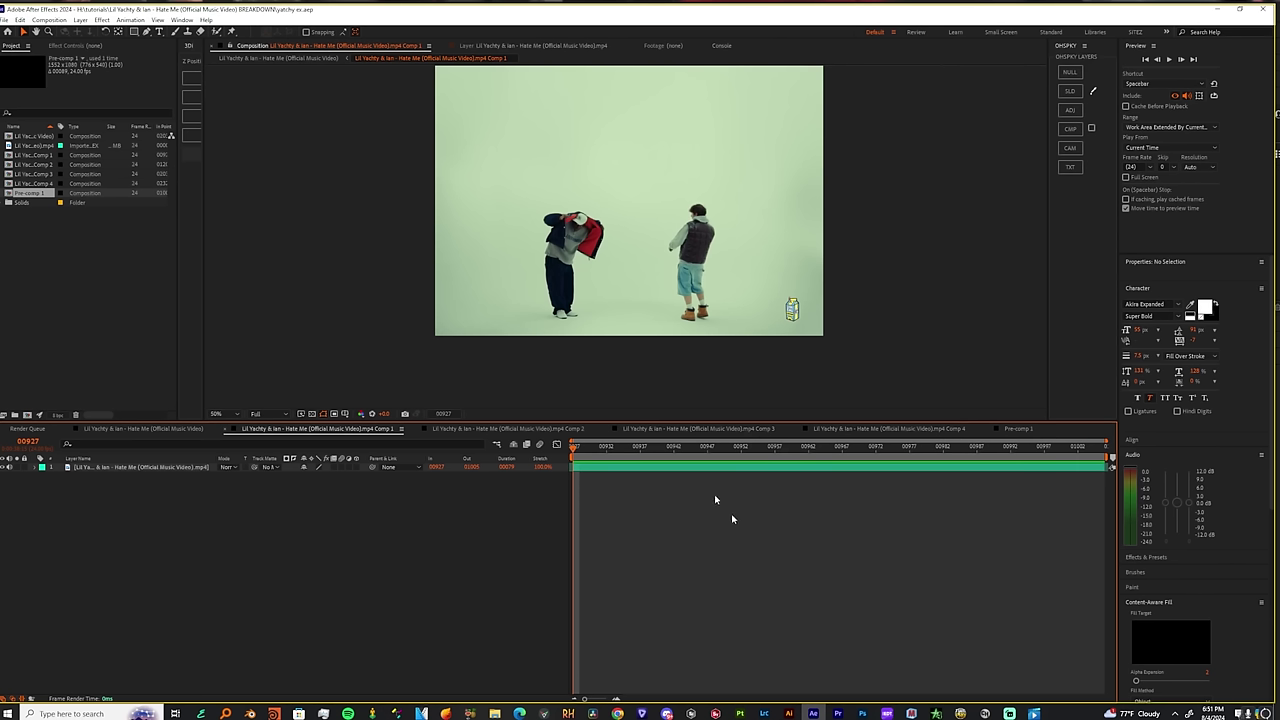
Duplicate the music video layer with the playhead at the start of the composition.
{"action": "left_click", "coordinate": [708, 467]}
{"action": "left_click_drag", "start_coordinate": [590, 448], "coordinate": [759, 492]}
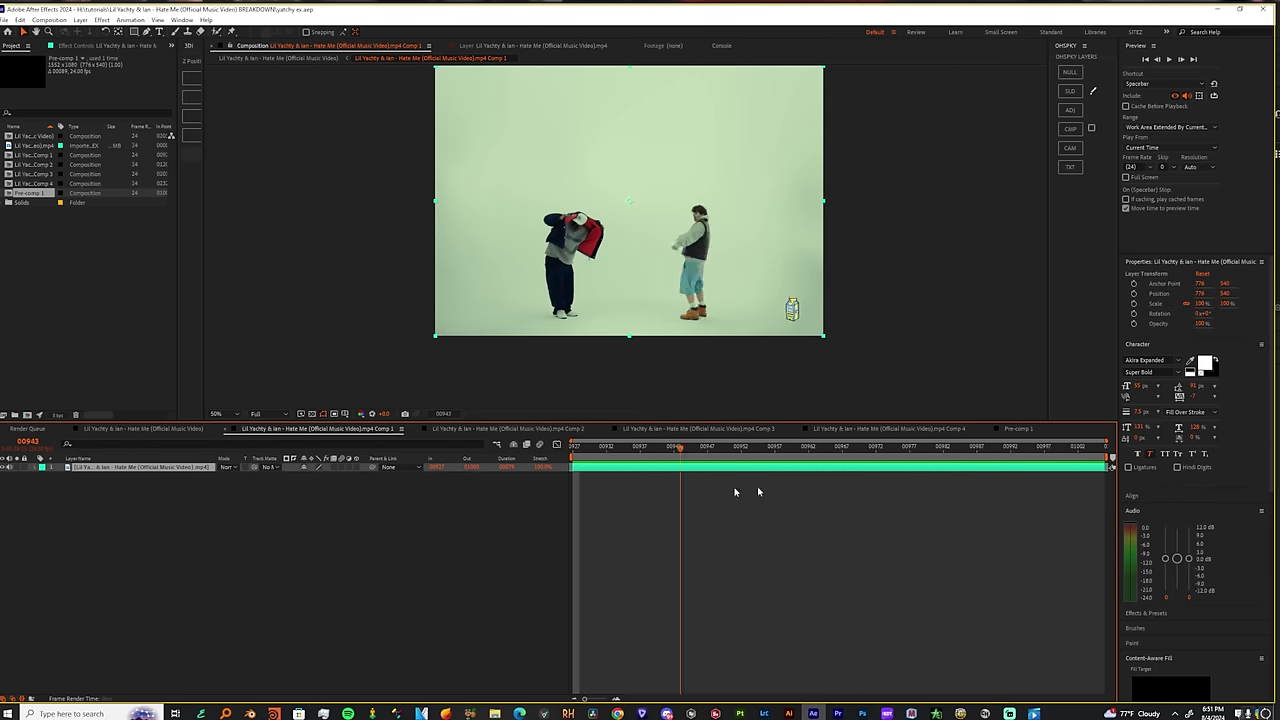
{"action": "left_click", "coordinate": [680, 523]}
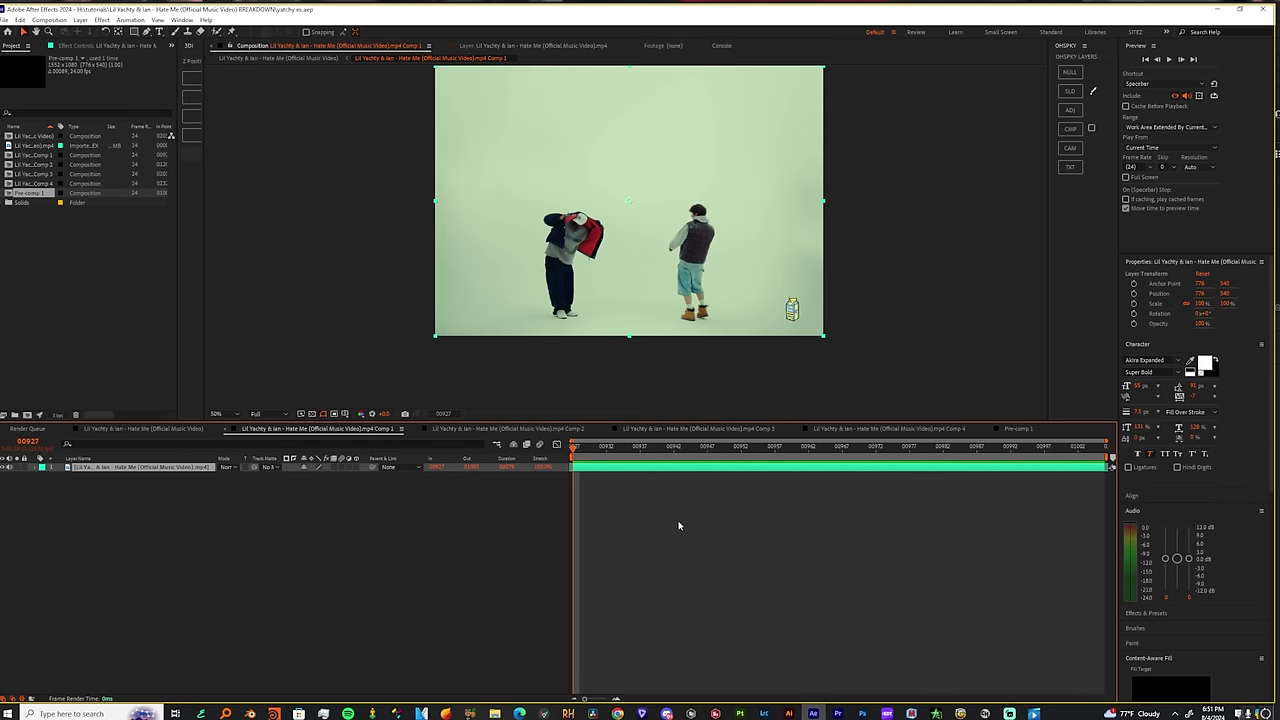
{"action": "mouse_move", "coordinate": [609, 479]}
{"action": "left_mouse_down"}
{"action": "mouse_move", "coordinate": [594, 471]}
{"action": "mouse_move", "coordinate": [923, 471]}
{"action": "mouse_move", "coordinate": [771, 471]}
{"action": "mouse_move", "coordinate": [1037, 491]}
{"action": "mouse_move", "coordinate": [486, 509]}
{"action": "mouse_move", "coordinate": [840, 538]}
{"action": "mouse_move", "coordinate": [614, 491]}
{"action": "left_mouse_up"}
{"action": "left_click", "coordinate": [594, 466]}
{"action": "key", "text": "ctrl+d"}
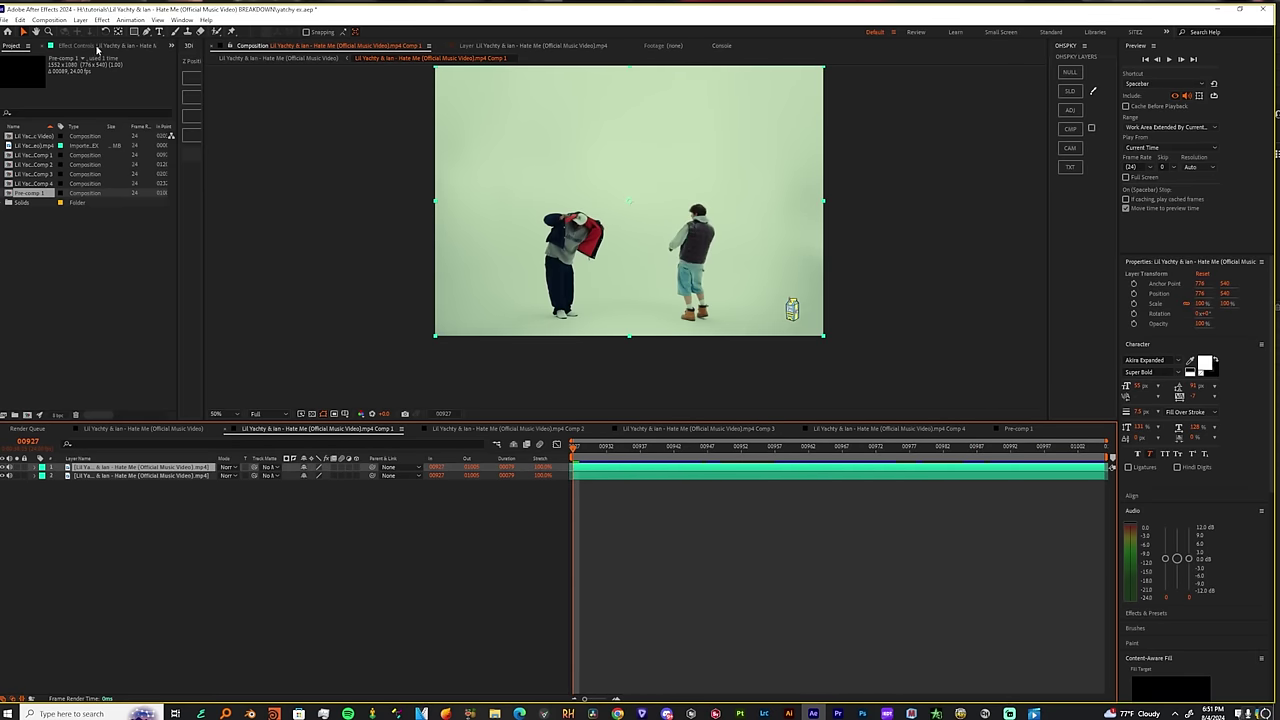
Draw a rectangular mask around the person in the vest on the upper video layer.
{"action": "left_click", "coordinate": [136, 32]}
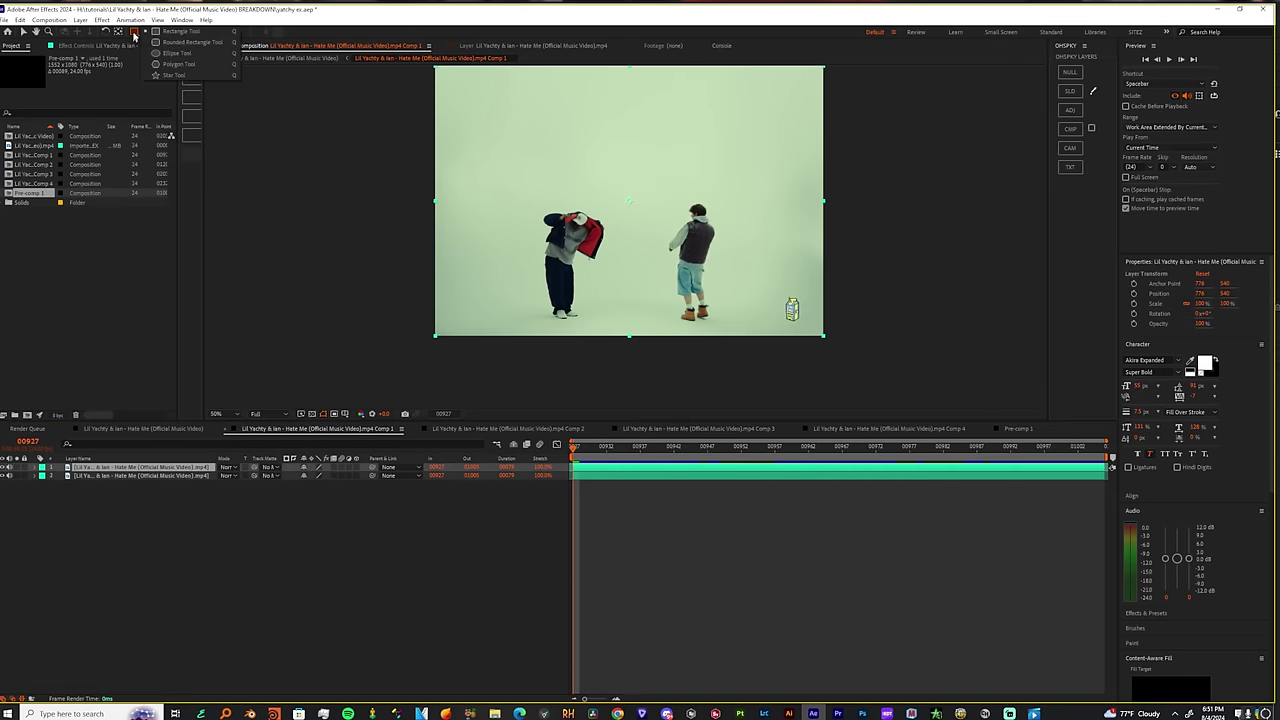
{"action": "left_click", "coordinate": [170, 38]}
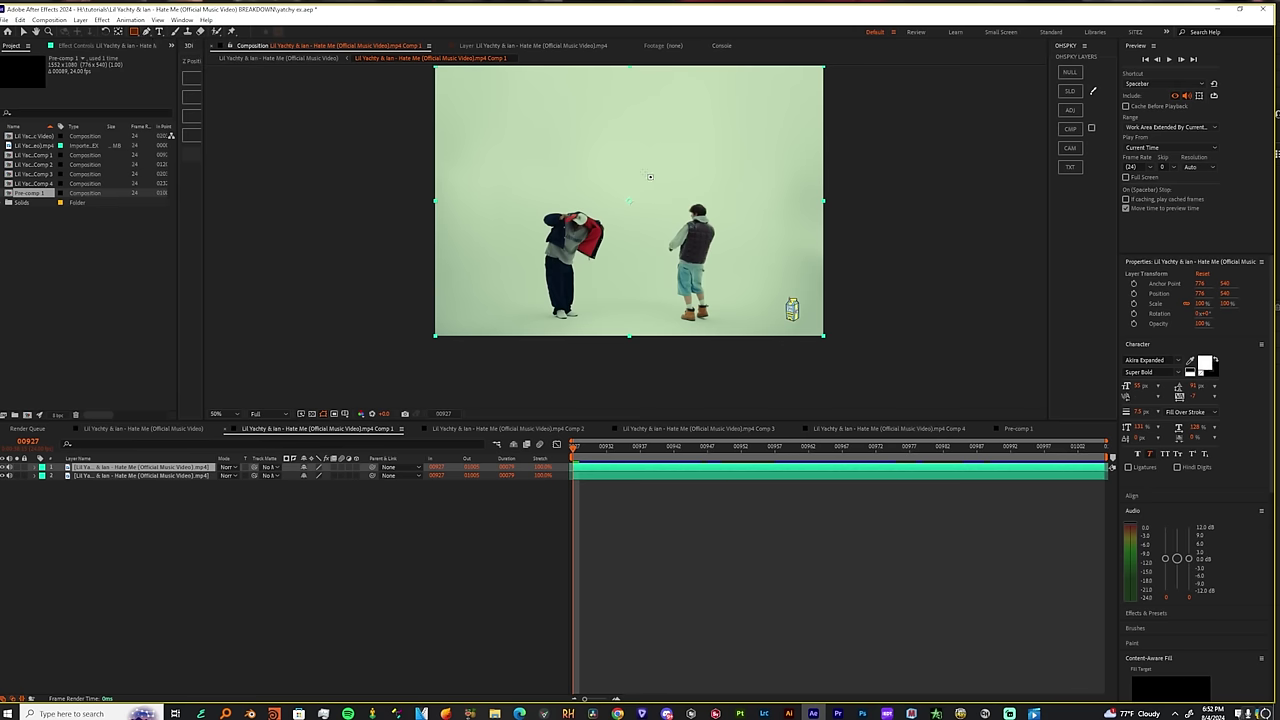
{"action": "left_click_drag", "start_coordinate": [635, 160], "coordinate": [761, 365]}
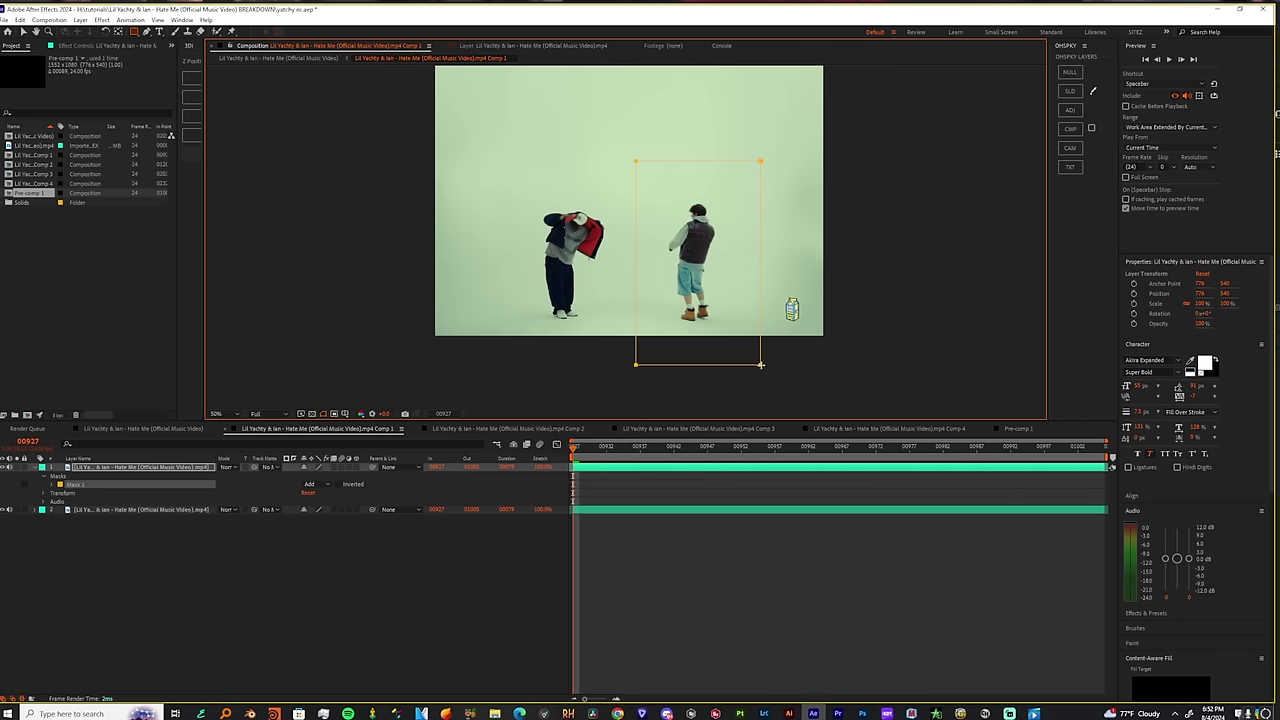
Split the masked layer at frame 00929 and delete the remainder, leaving a two-frame clip at the start.
{"action": "left_click_drag", "start_coordinate": [578, 458], "coordinate": [1104, 480]}
{"action": "left_click", "coordinate": [69, 477]}
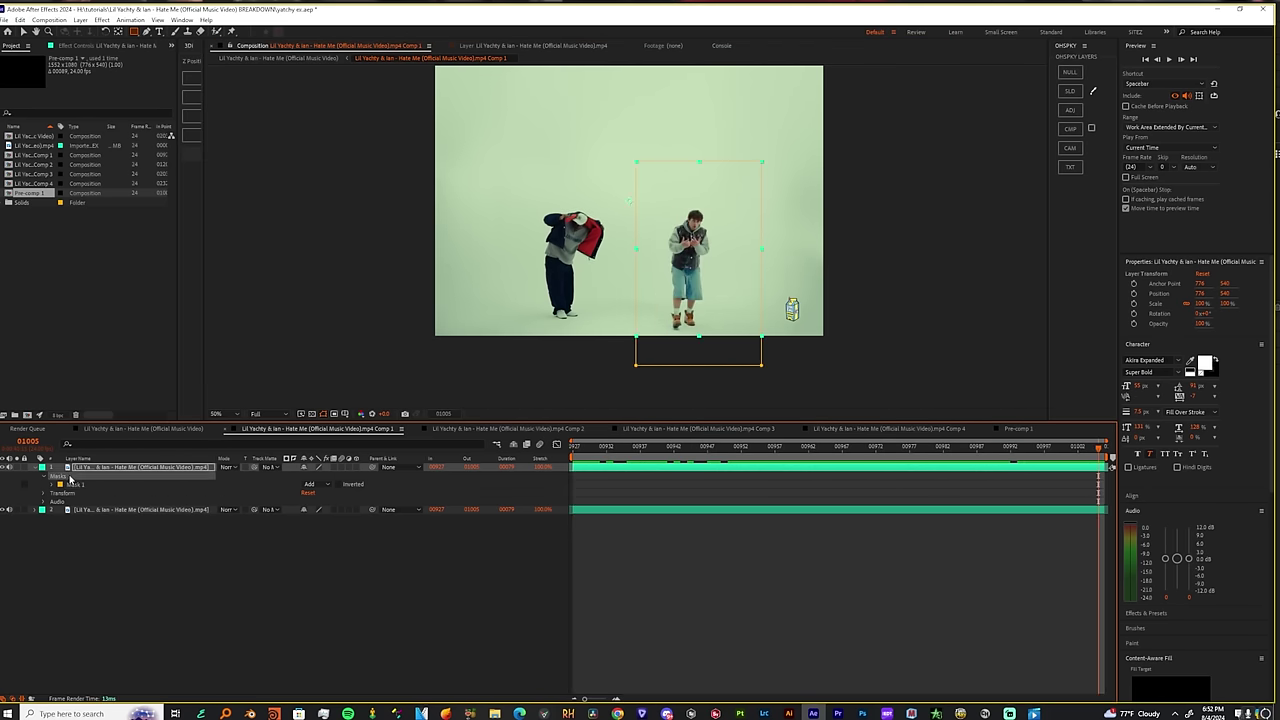
{"action": "left_click_drag", "start_coordinate": [600, 460], "coordinate": [578, 467]}
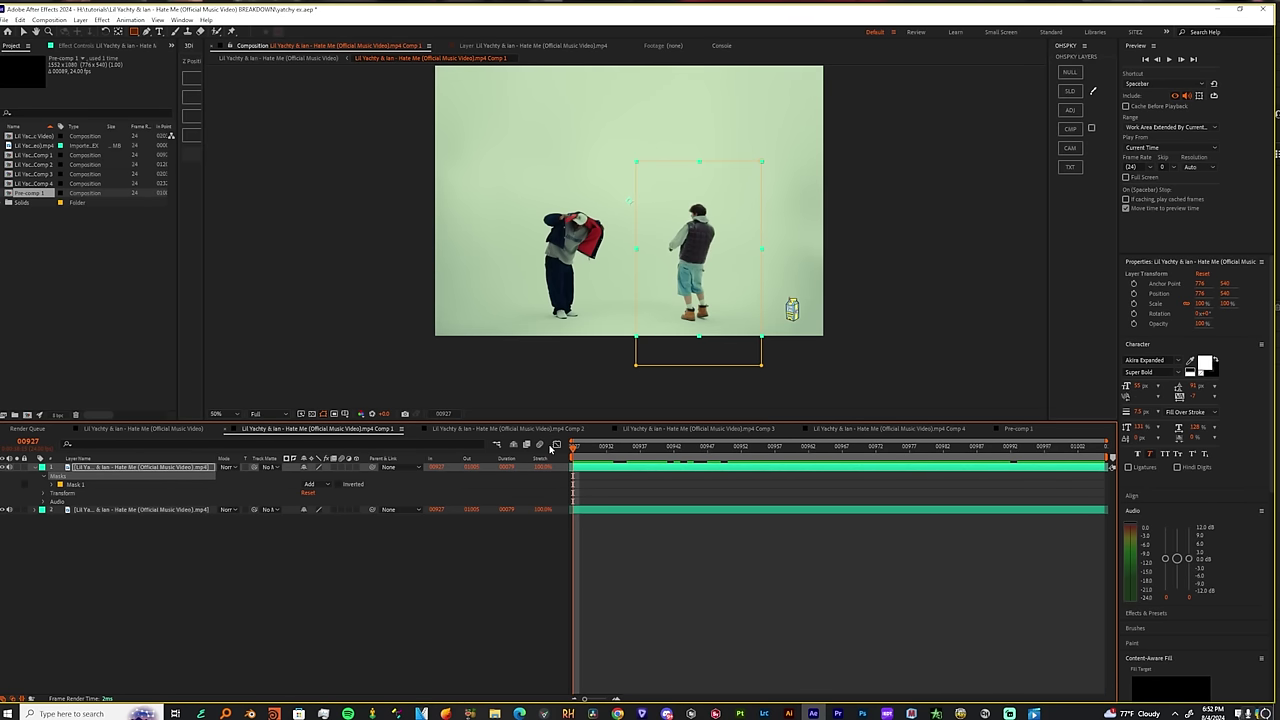
{"action": "key", "text": "space"}
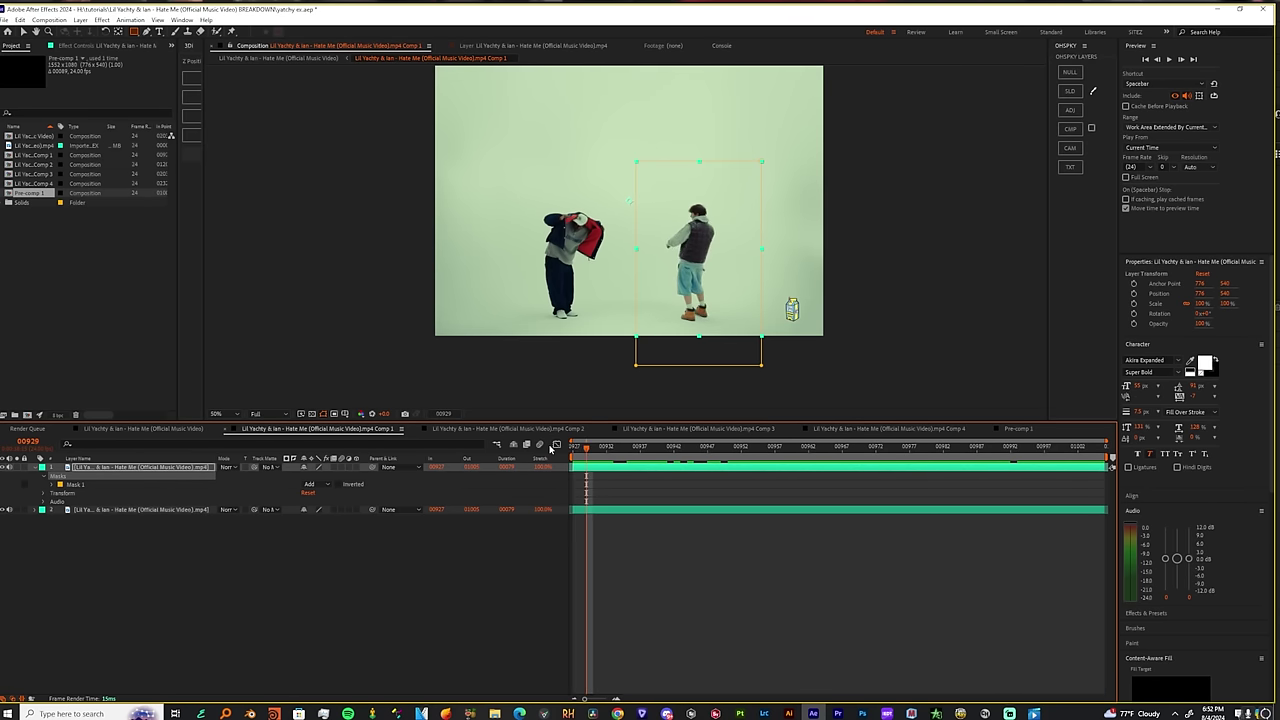
{"action": "key", "text": "ctrl+shift+d"}
{"action": "key", "text": "Delete"}
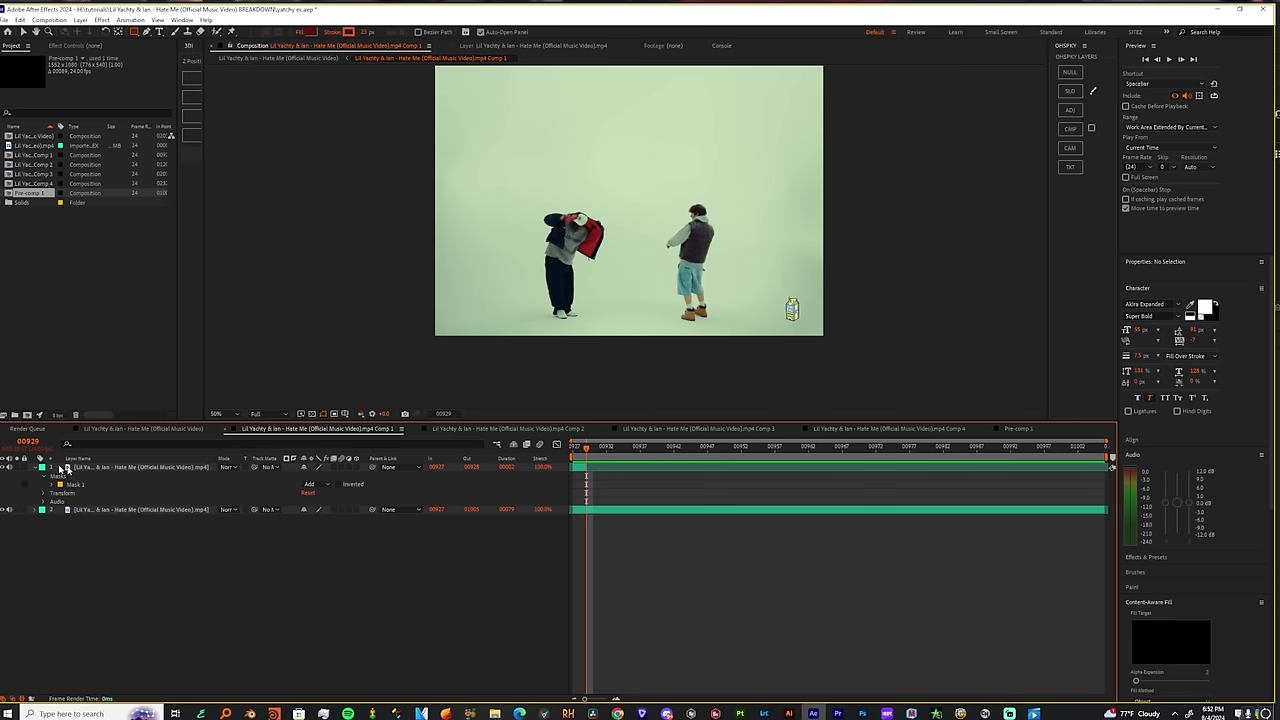
Duplicate the two-frame masked clip twice and place each copy directly after the previous one.
{"action": "left_click", "coordinate": [127, 468]}
{"action": "key", "text": "ctrl+d"}
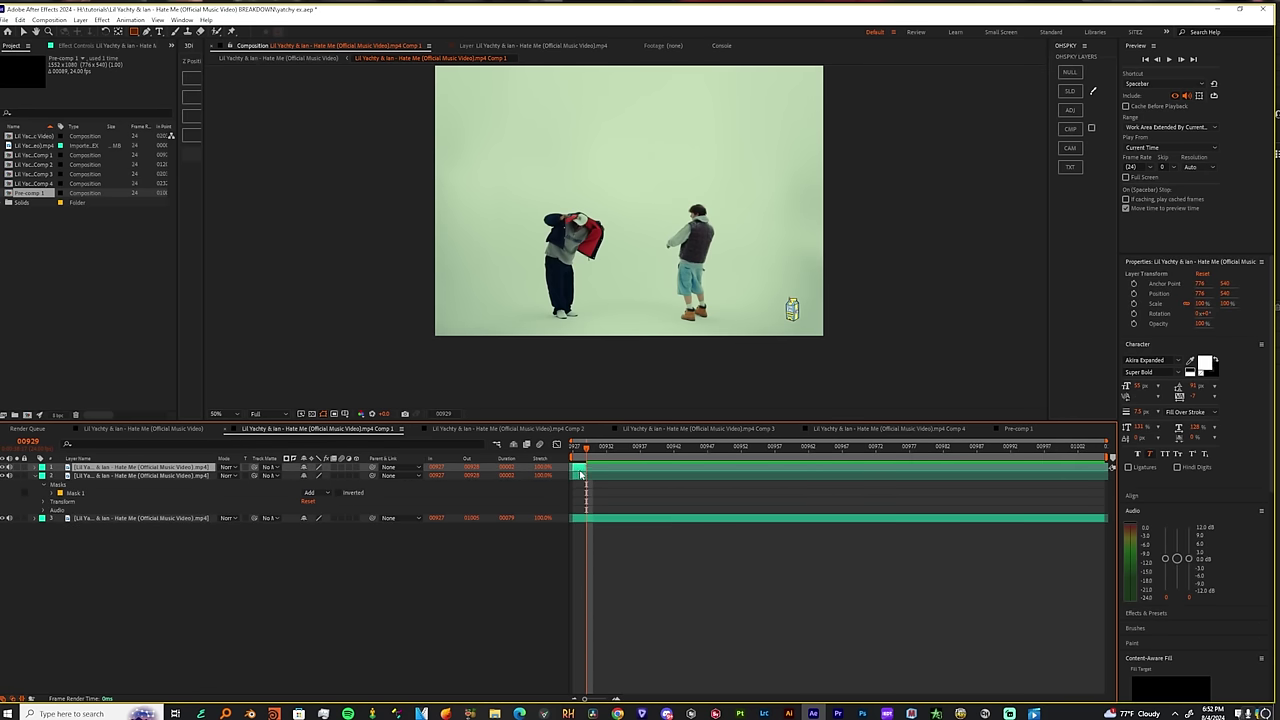
{"action": "mouse_move", "coordinate": [584, 466]}
{"action": "left_mouse_down"}
{"action": "mouse_move", "coordinate": [595, 470]}
{"action": "mouse_move", "coordinate": [572, 457]}
{"action": "mouse_move", "coordinate": [603, 457]}
{"action": "mouse_move", "coordinate": [592, 459]}
{"action": "left_mouse_up"}
{"action": "key", "text": "ctrl+z"}
{"action": "key", "text": "Page_Up"}
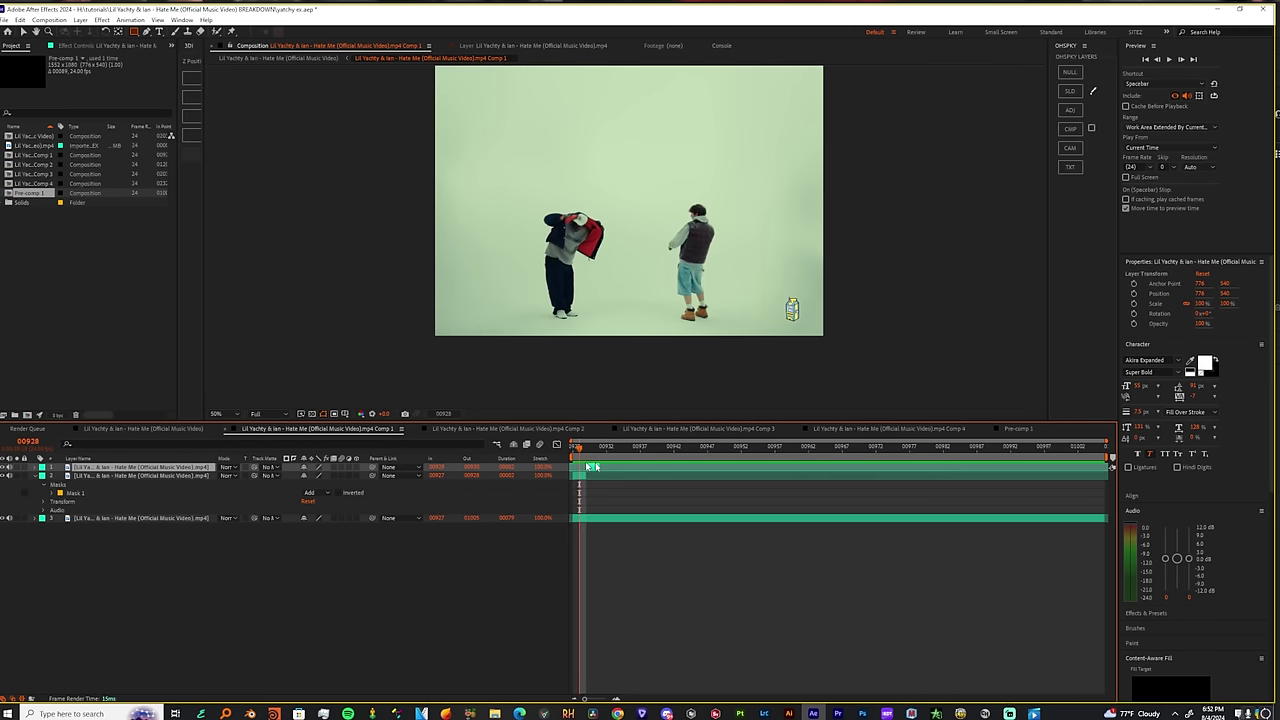
{"action": "key", "text": "ctrl+d"}
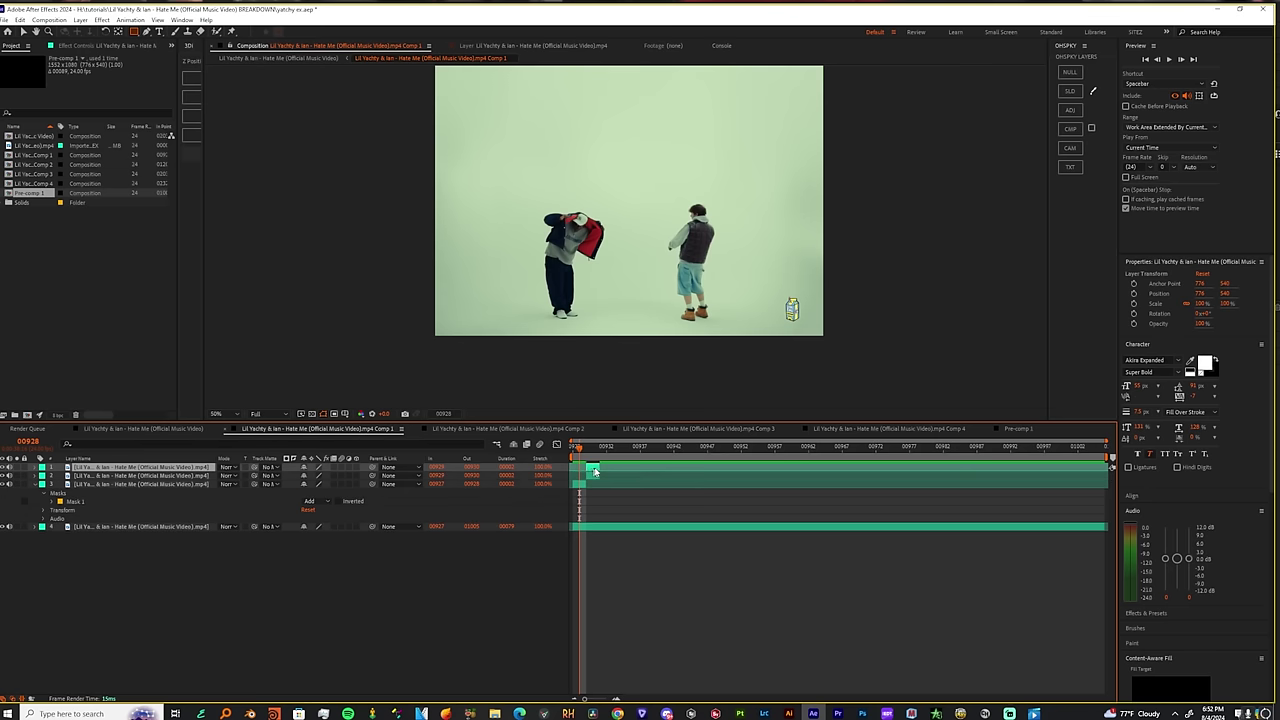
{"action": "left_click_drag", "start_coordinate": [592, 469], "coordinate": [601, 470]}
Duplicate growing groups of the masked clips and place them end to end along the timeline.
{"action": "left_click", "coordinate": [580, 486], "text": "shift"}
{"action": "key", "text": "ctrl+d"}
{"action": "left_click_drag", "start_coordinate": [609, 468], "coordinate": [637, 471]}
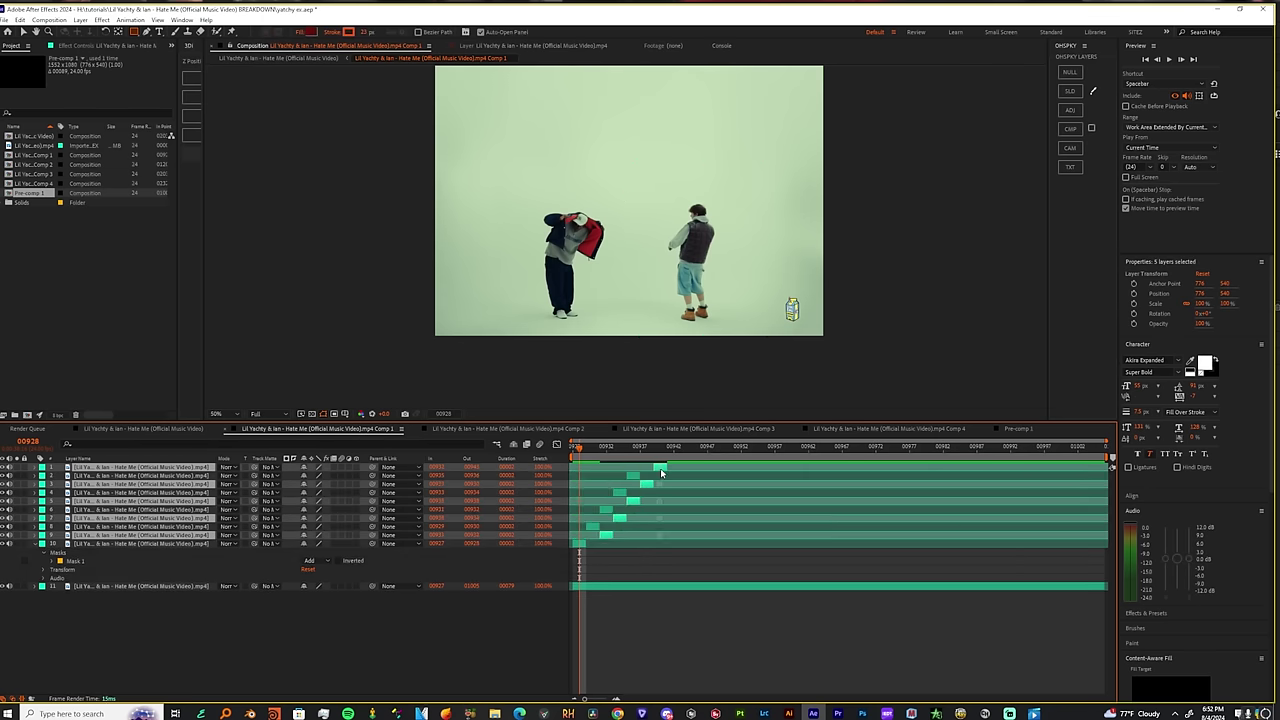
{"action": "left_click_drag", "start_coordinate": [661, 473], "coordinate": [702, 471]}
{"action": "key", "text": "ctrl+d"}
{"action": "left_click_drag", "start_coordinate": [702, 469], "coordinate": [768, 469]}
{"action": "key", "text": "ctrl+d"}
{"action": "left_click_drag", "start_coordinate": [608, 537], "coordinate": [812, 537]}
Mute the audio of the duplicated clips and examine the repeated motion up close during playback.
{"action": "key", "text": "space"}
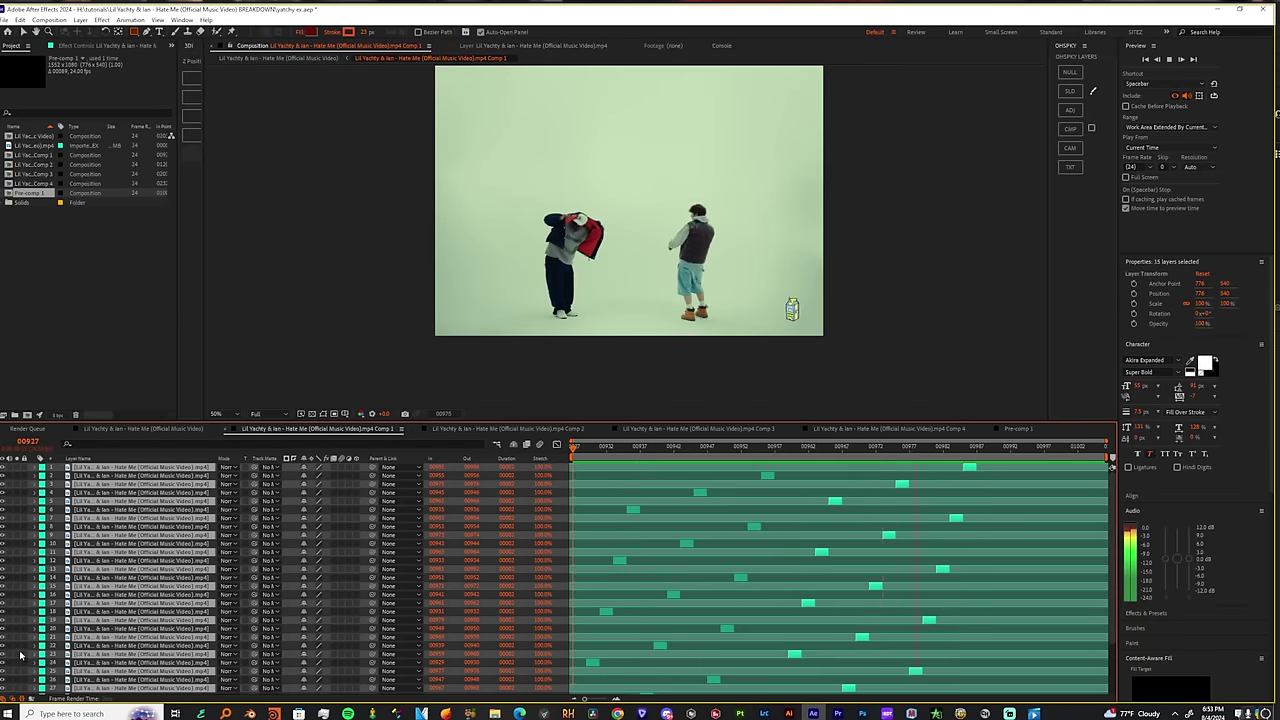
{"action": "scroll", "coordinate": [16, 654], "scroll_direction": "down", "scroll_amount": 3}
{"action": "left_click_drag", "start_coordinate": [10, 630], "coordinate": [11, 647]}
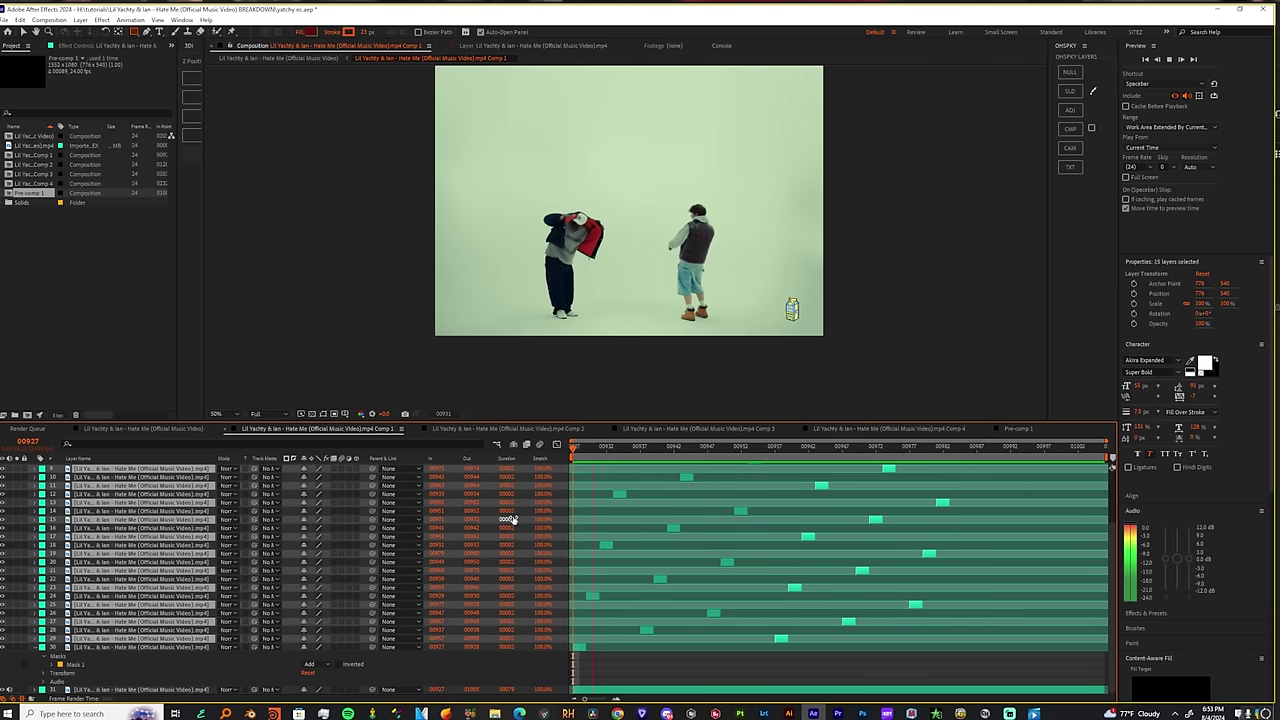
{"action": "scroll", "coordinate": [692, 306], "scroll_direction": "up", "scroll_amount": 4}
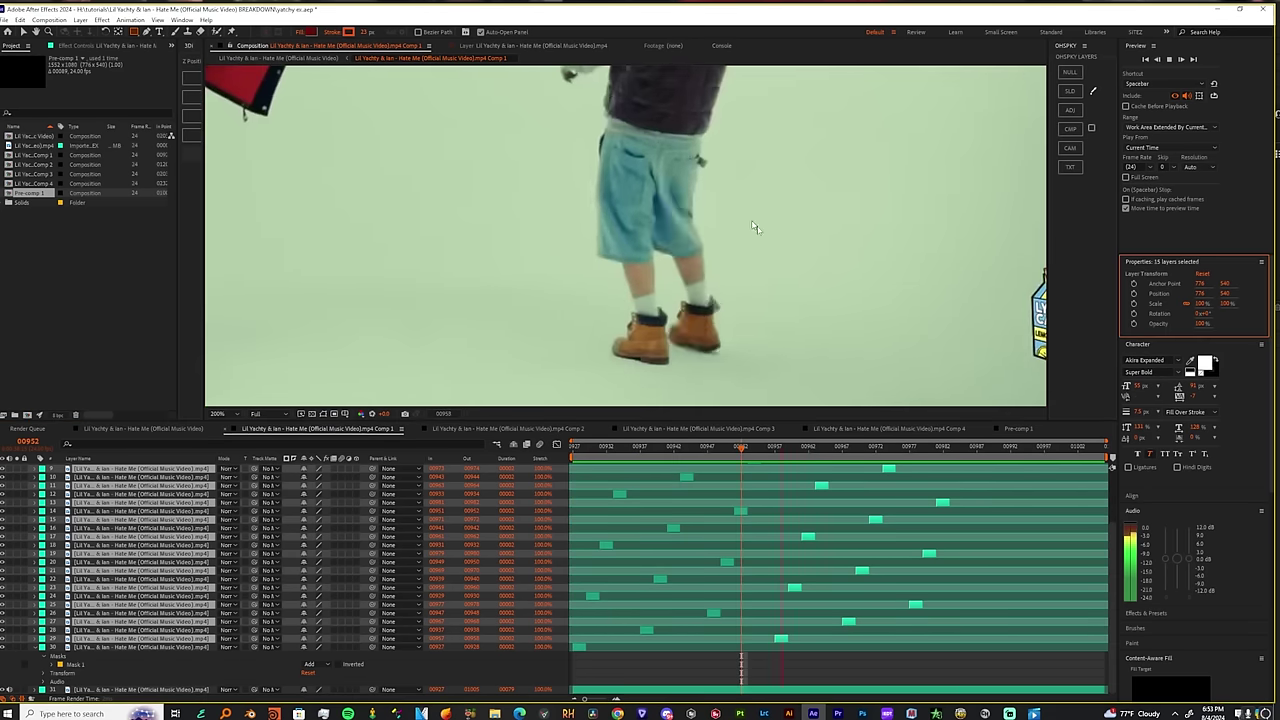
{"action": "scroll", "coordinate": [776, 252], "scroll_direction": "down", "scroll_amount": 4}
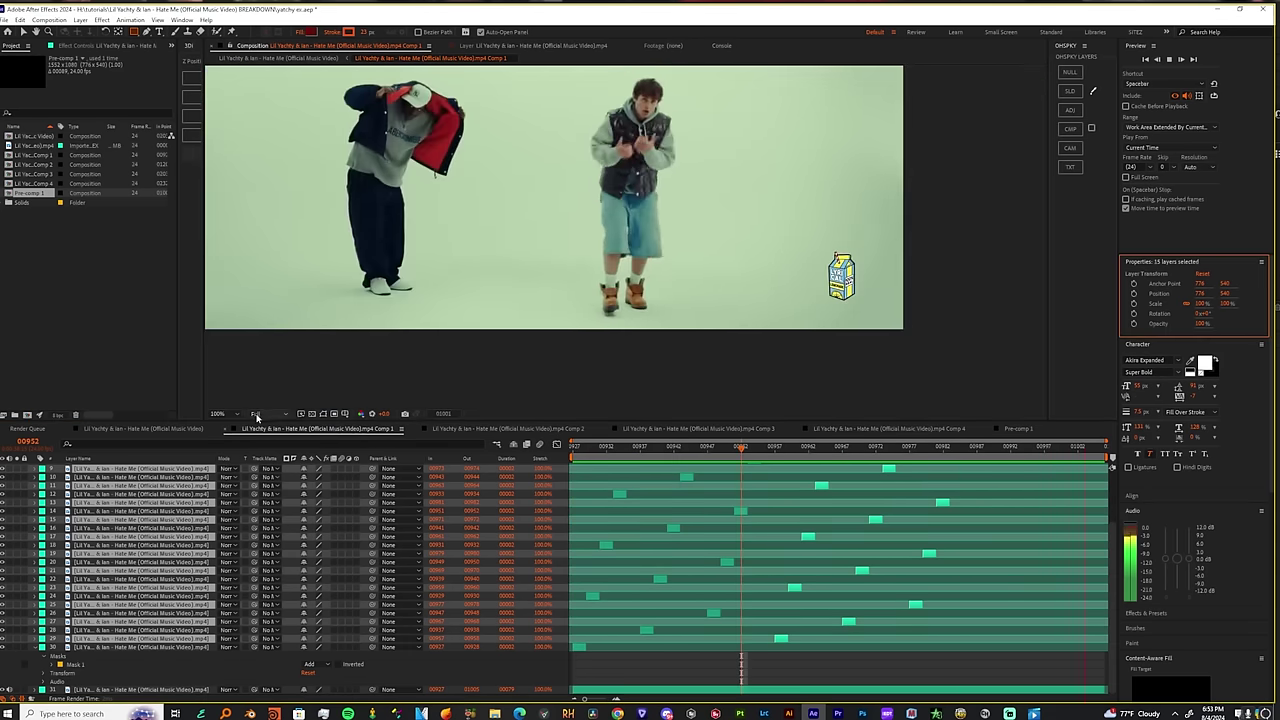
{"action": "key", "text": "space"}
Delete all the masked two-frame clips, keeping only the original video layer.
{"action": "left_click", "coordinate": [104, 656]}
{"action": "scroll", "coordinate": [102, 494], "scroll_direction": "up", "scroll_amount": 3}
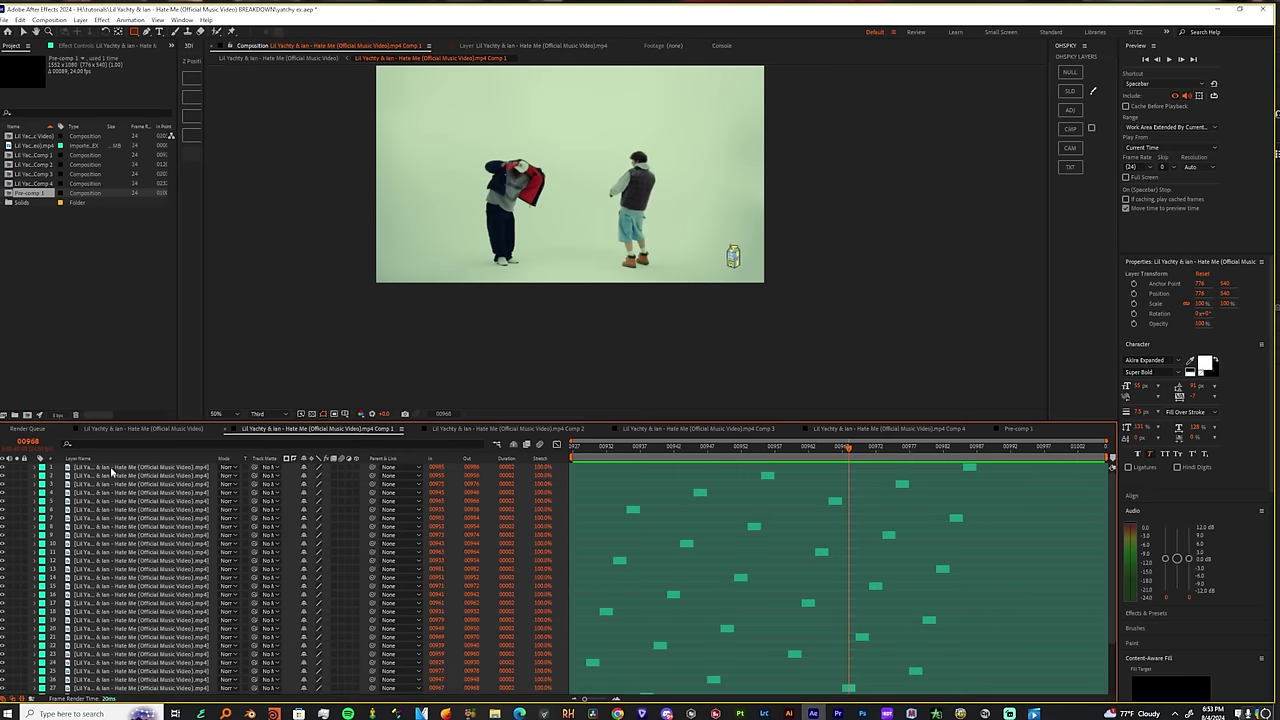
{"action": "left_click", "coordinate": [107, 468], "text": "shift"}
{"action": "scroll", "coordinate": [118, 471], "scroll_direction": "down", "scroll_amount": 5}
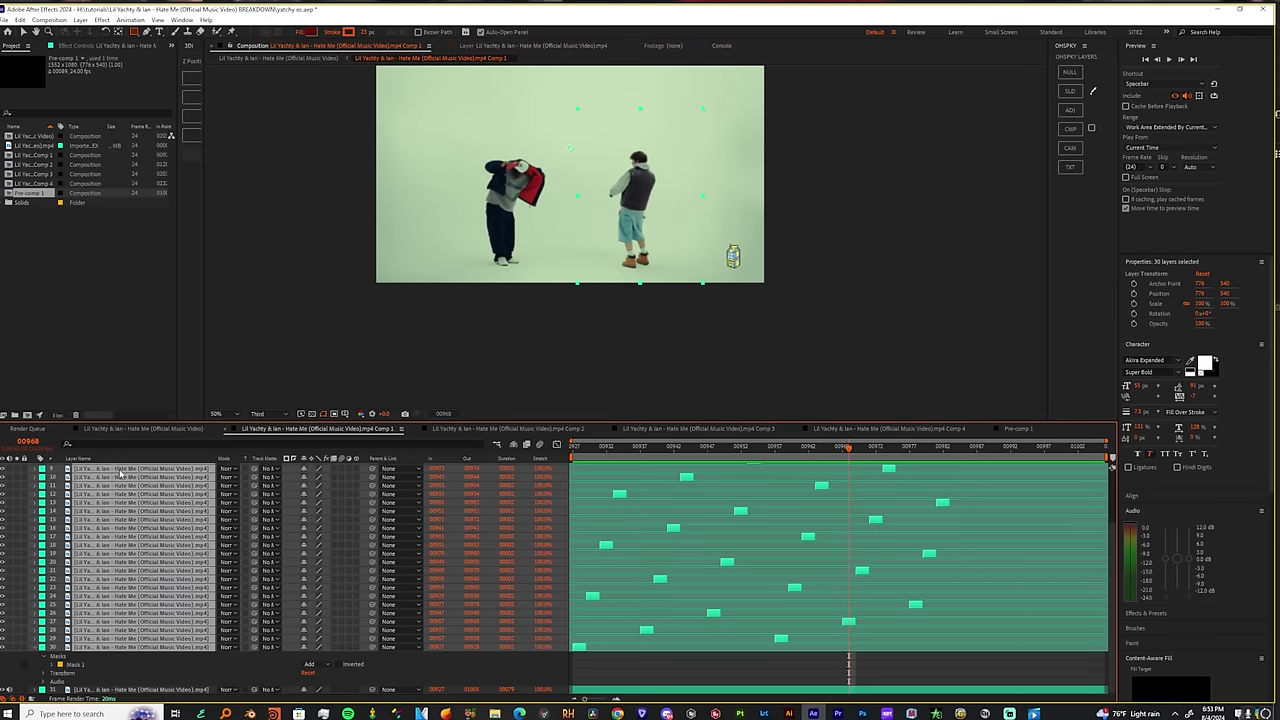
{"action": "key", "text": "Delete"}
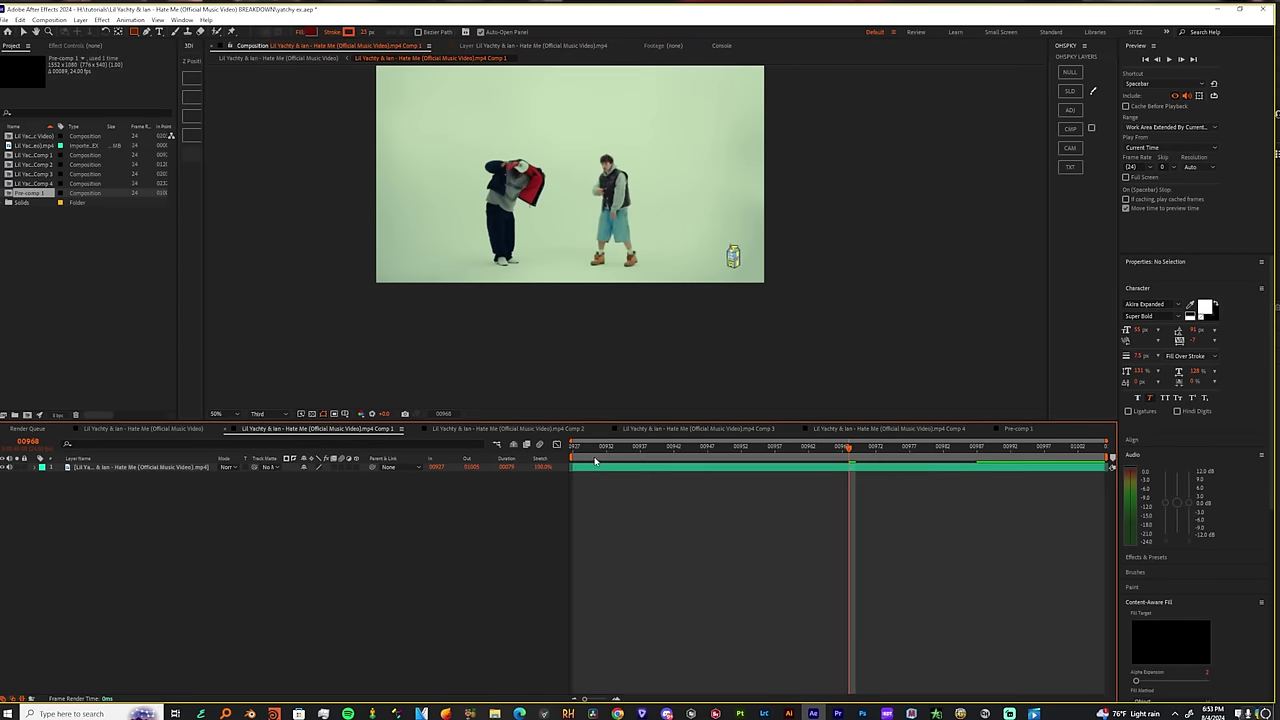
Duplicate the remaining video layer and draw a rectangular mask around the vested person on the upper copy.
{"action": "key", "text": "Home"}
{"action": "left_click", "coordinate": [100, 468]}
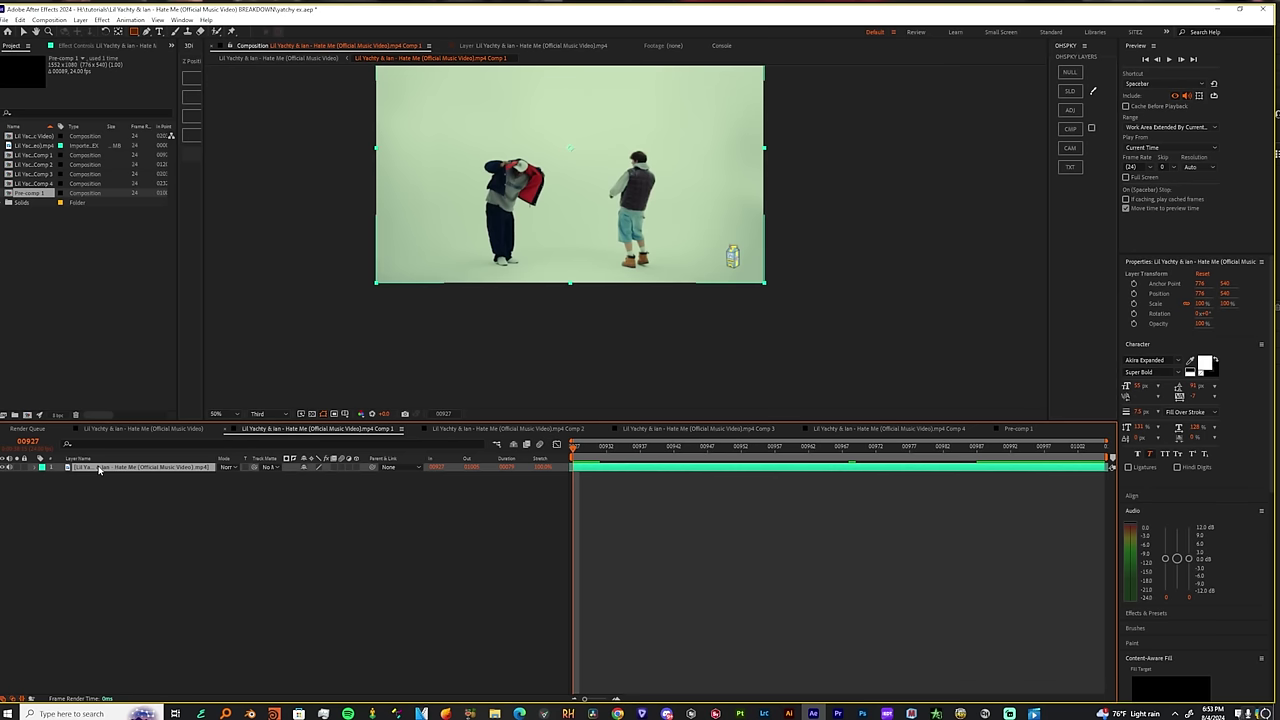
{"action": "key", "text": "ctrl+d"}
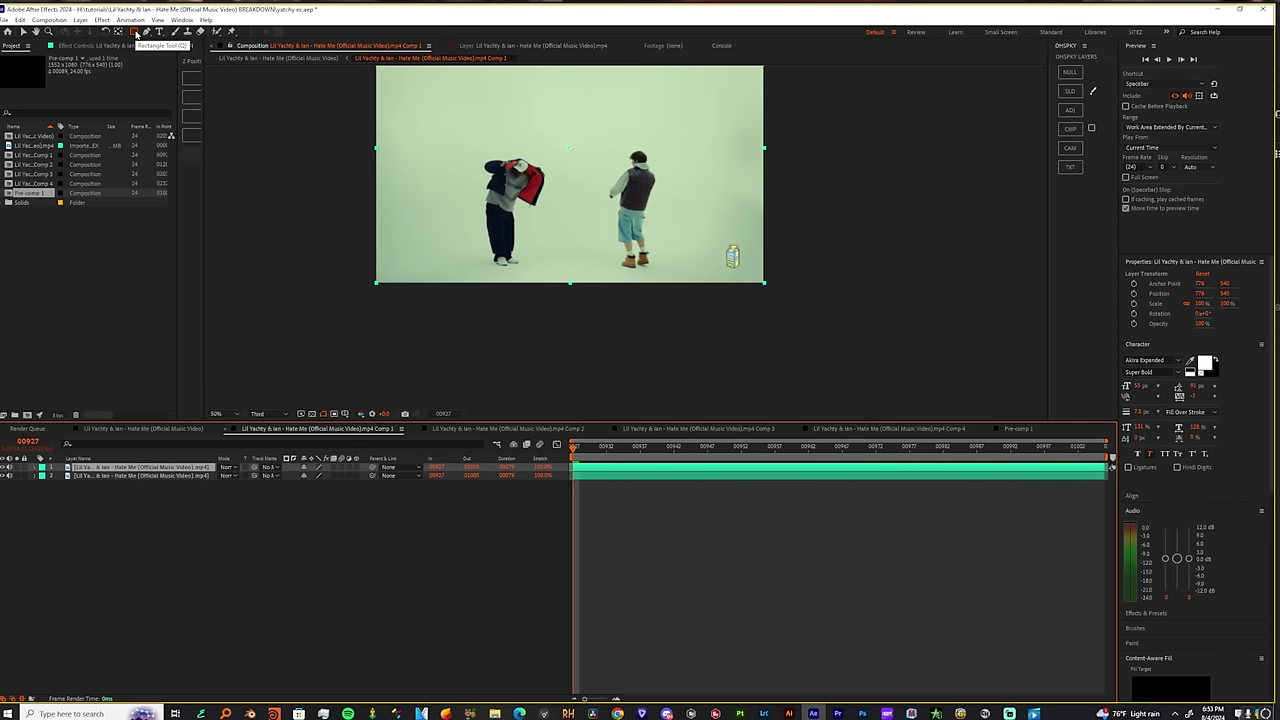
{"action": "left_click", "coordinate": [136, 34]}
{"action": "left_click_drag", "start_coordinate": [551, 118], "coordinate": [705, 298]}
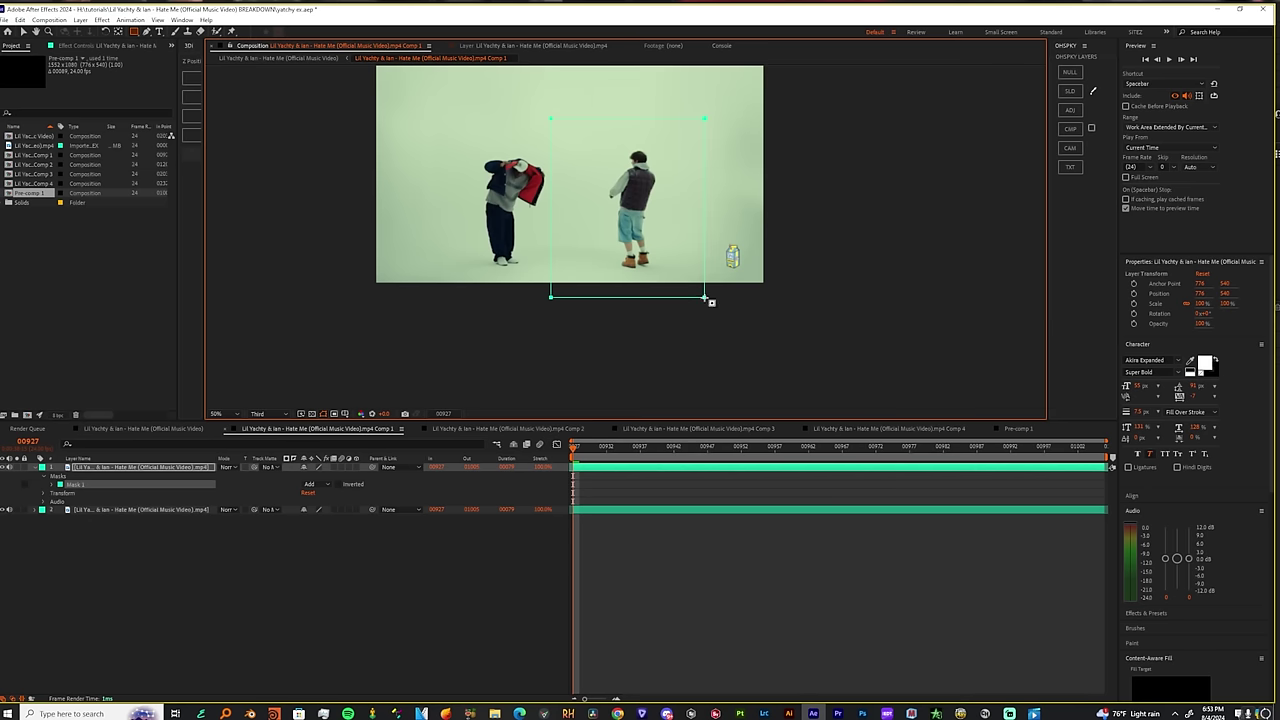
Enable time remapping on the masked layer and add keyframes at frames 00927 and 00929.
{"action": "right_click", "coordinate": [108, 467]}
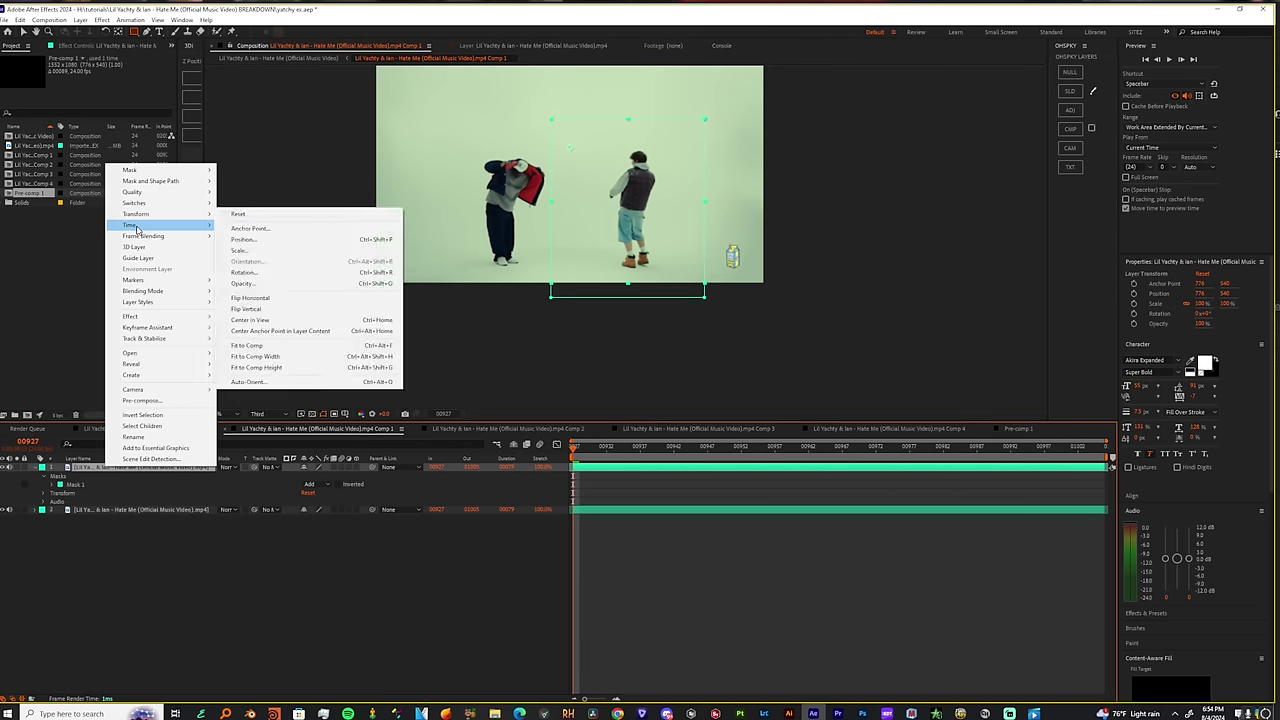
{"action": "mouse_move", "coordinate": [136, 226]}
{"action": "left_click", "coordinate": [264, 225]}
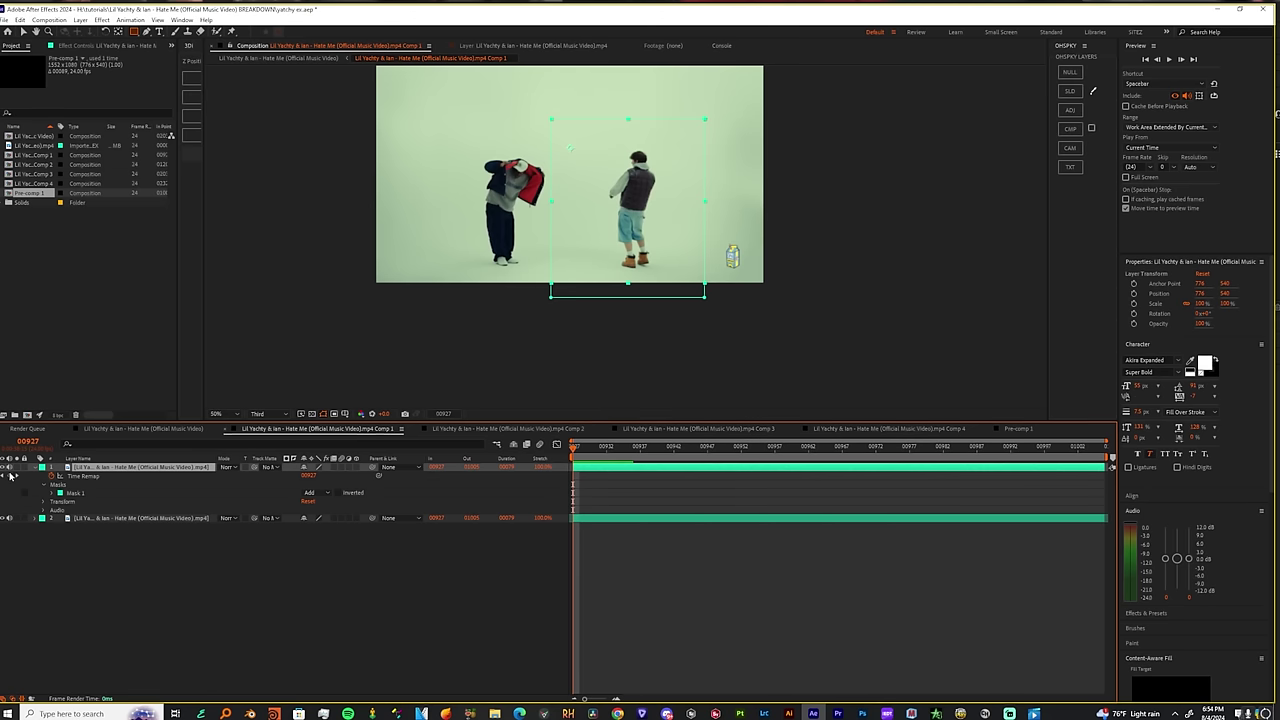
{"action": "left_click", "coordinate": [10, 477]}
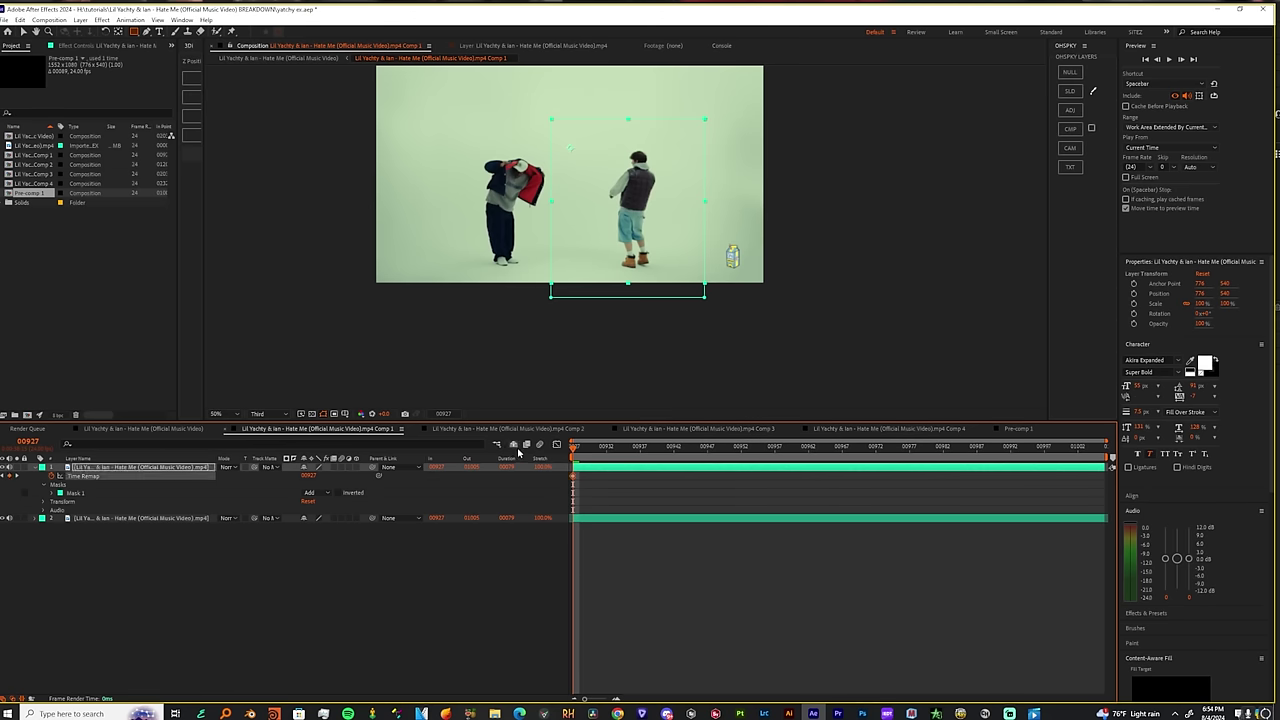
{"action": "key", "text": "Page_Down"}
{"action": "key", "text": "Page_Down"}
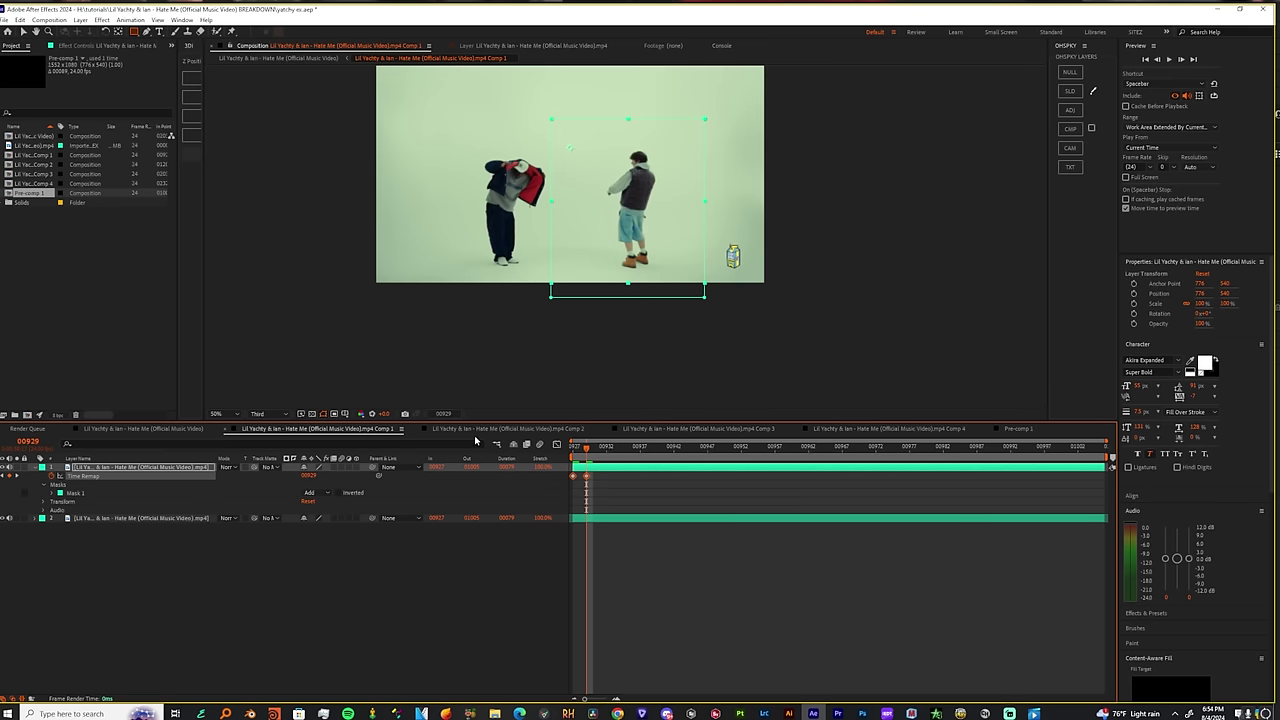
Paste the two time-remap keyframes repeatedly from frame 00931 through to the end of the masked layer.
{"action": "key", "text": "Page_Down"}
{"action": "key", "text": "Page_Down"}
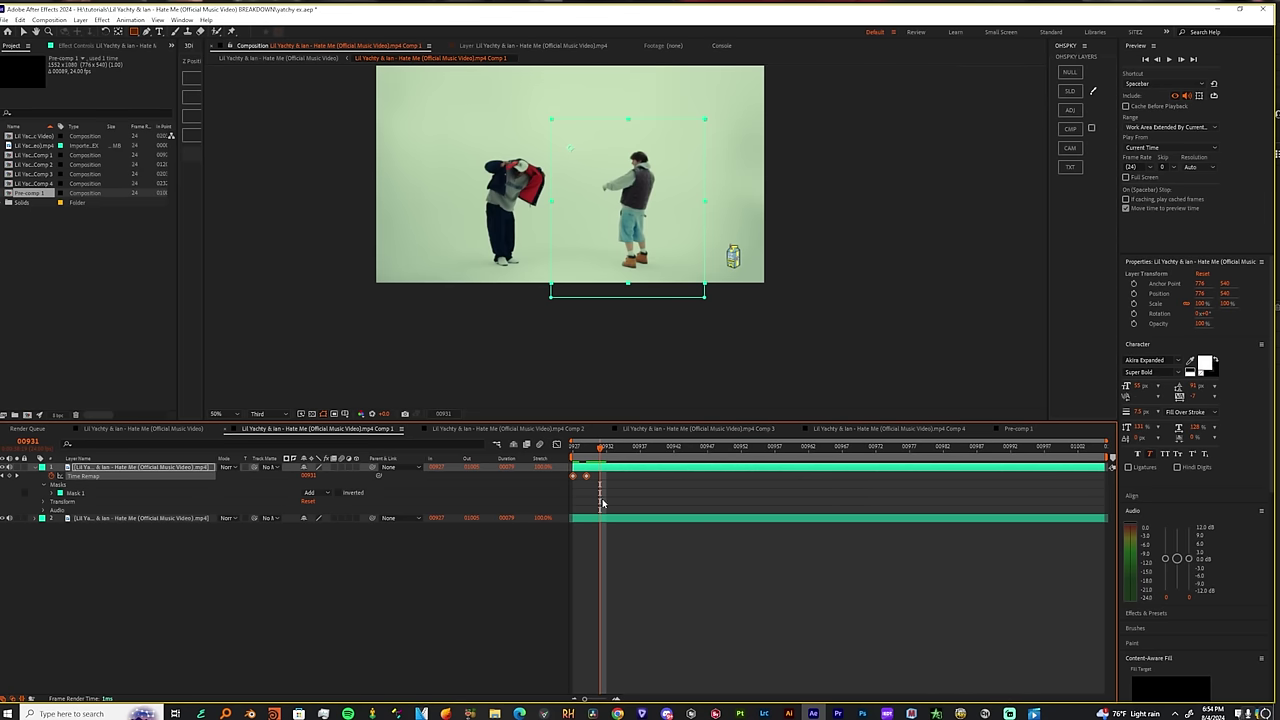
{"action": "key", "text": "ctrl+v"}
{"action": "key", "text": "ctrl+v"}
{"action": "key", "text": "ctrl+v"}
{"action": "key", "text": "ctrl+v"}
{"action": "key", "text": "ctrl+v"}
{"action": "key", "text": "ctrl+v"}
{"action": "key", "text": "ctrl+v"}
{"action": "key", "text": "ctrl+v"}
{"action": "key", "text": "ctrl+v"}
{"action": "key", "text": "ctrl+v"}
{"action": "key", "text": "ctrl+v"}
{"action": "key", "text": "ctrl+v"}
{"action": "key", "text": "ctrl+v"}
{"action": "key", "text": "ctrl+v"}
{"action": "key", "text": "ctrl+v"}
{"action": "key", "text": "ctrl+v"}
{"action": "key", "text": "ctrl+v"}
{"action": "key", "text": "ctrl+v"}
{"action": "key", "text": "ctrl+v"}
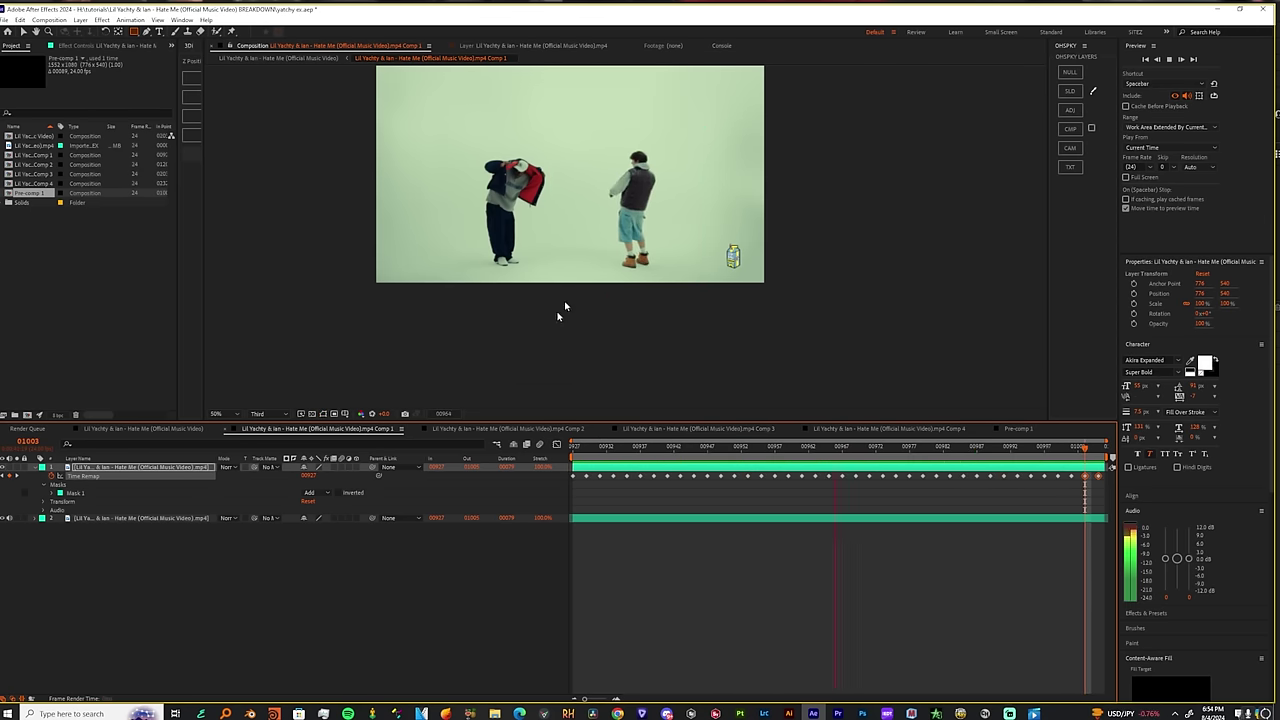
Examine the looped motion of the masked person during playback, with the preview resolution set to Full.
{"action": "scroll", "coordinate": [624, 232], "scroll_direction": "up", "scroll_amount": 2}
{"action": "left_click_drag", "start_coordinate": [652, 272], "coordinate": [565, 315]}
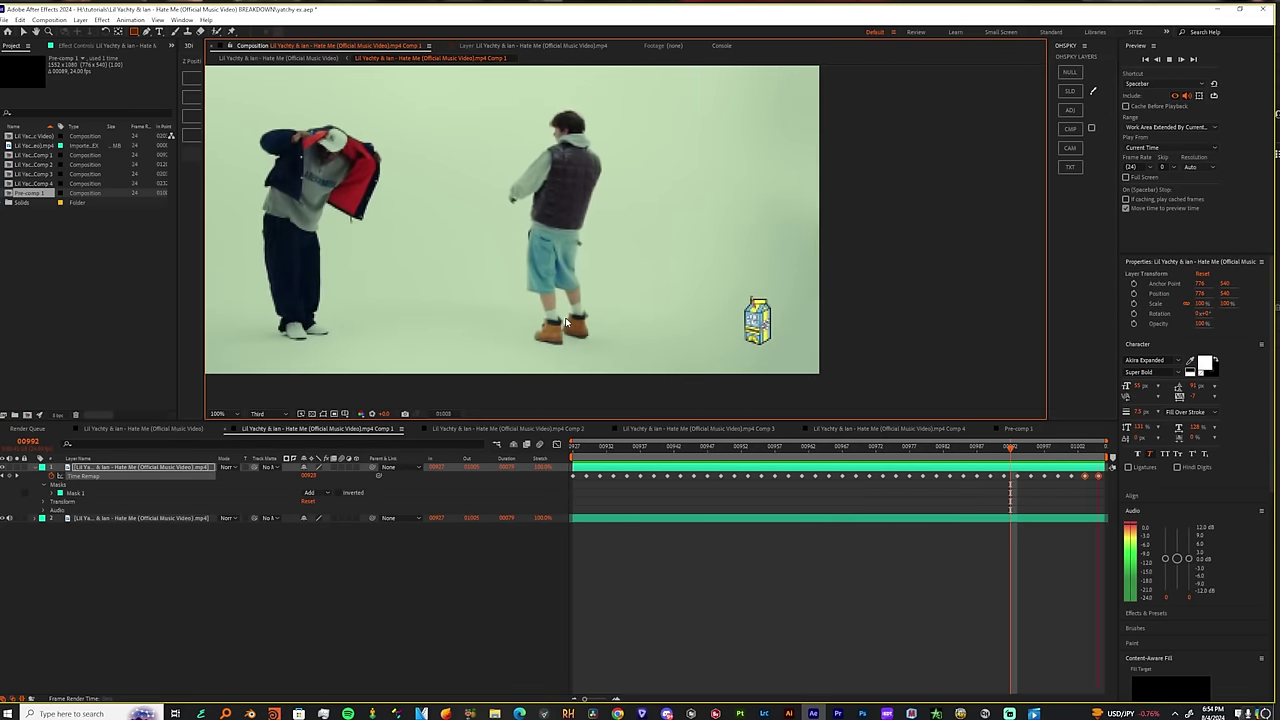
{"action": "scroll", "coordinate": [562, 320], "scroll_direction": "down", "scroll_amount": 2}
{"action": "scroll", "coordinate": [562, 320], "scroll_direction": "up", "scroll_amount": 1}
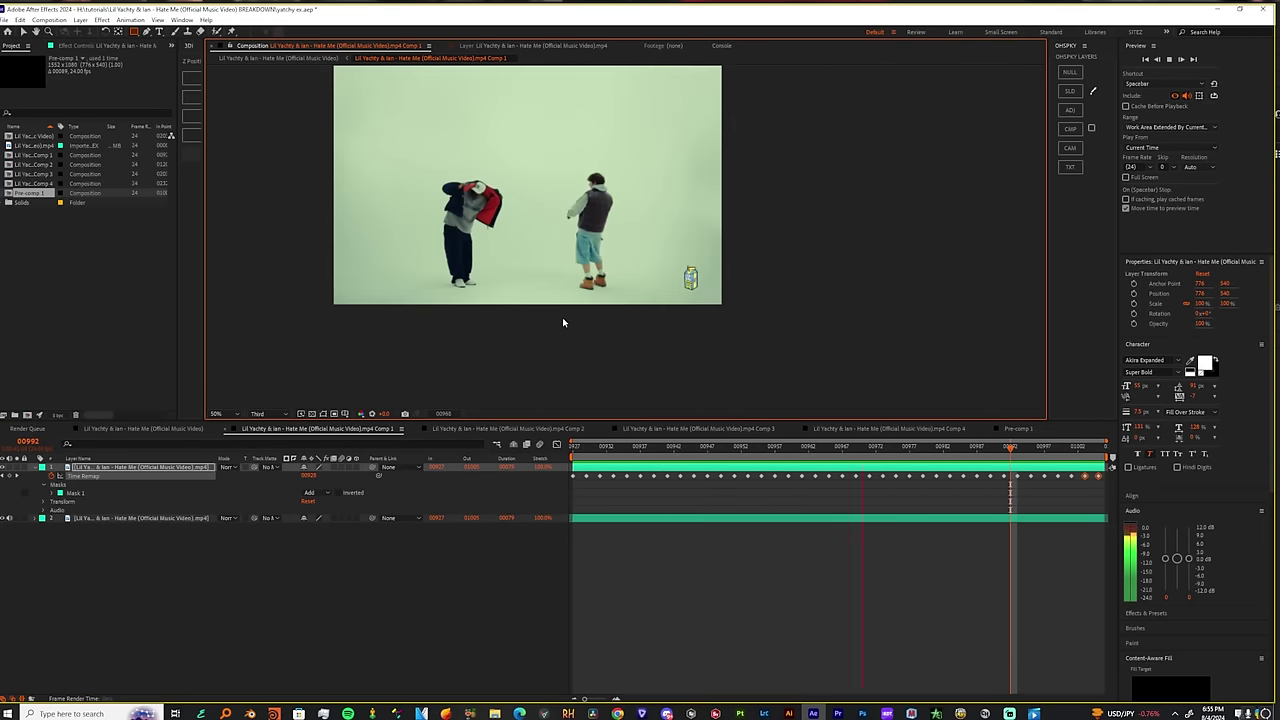
{"action": "left_click", "coordinate": [267, 414]}
{"action": "left_click", "coordinate": [263, 437]}
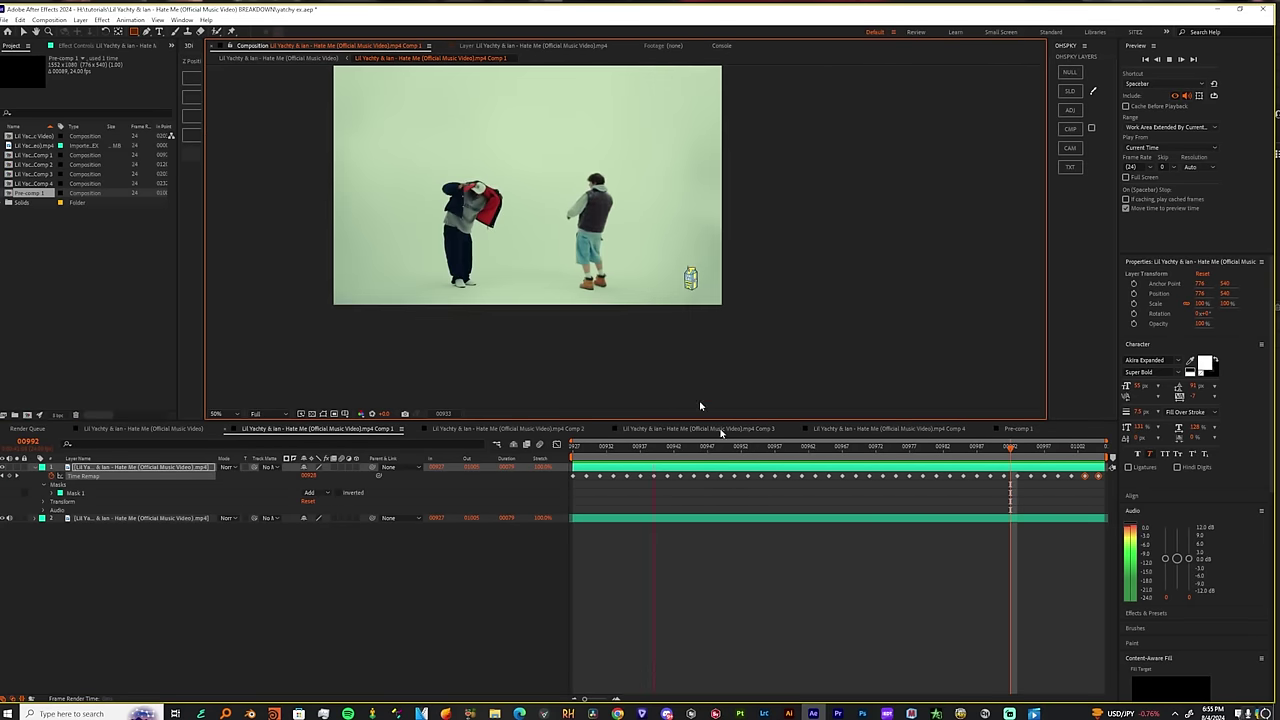
{"action": "scroll", "coordinate": [617, 265], "scroll_direction": "up", "scroll_amount": 2}
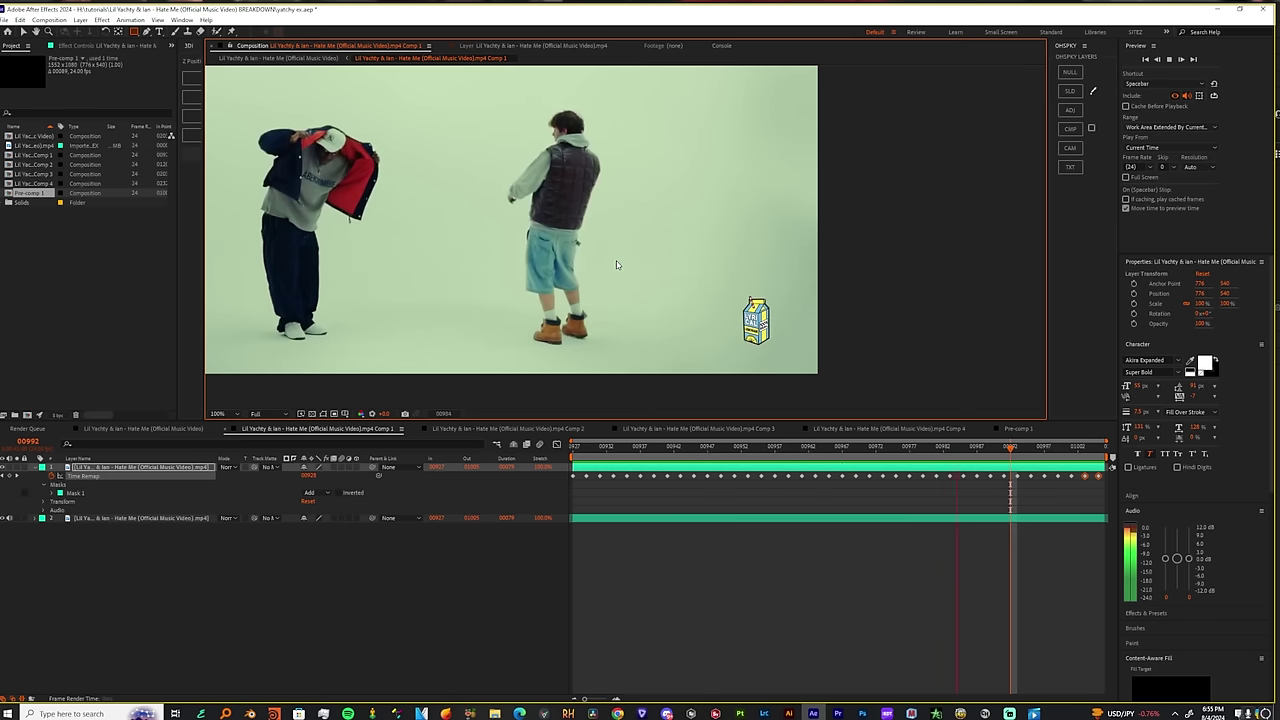
{"action": "key", "text": "space"}
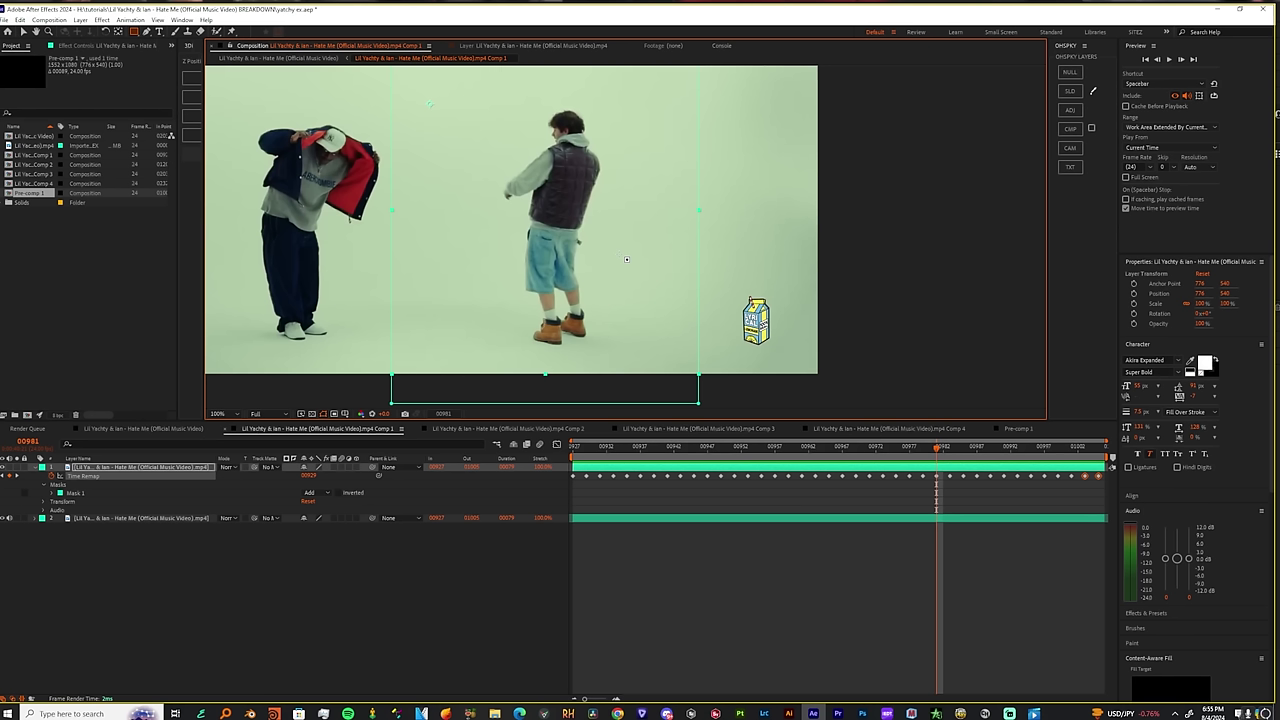
Preview the masked two-frame loop with the whole composition frame in view.
{"action": "scroll", "coordinate": [553, 285], "scroll_direction": "down", "scroll_amount": 4}
{"action": "scroll", "coordinate": [559, 284], "scroll_direction": "up", "scroll_amount": 2}
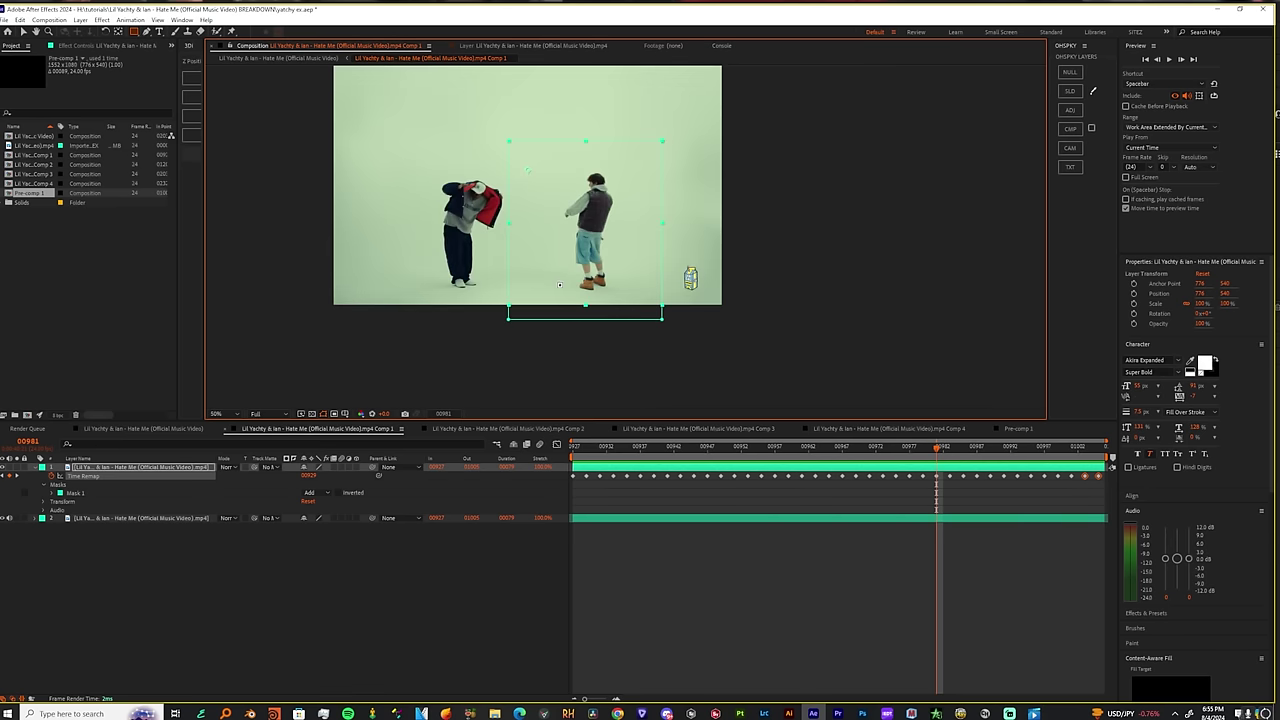
{"action": "key", "text": "space"}
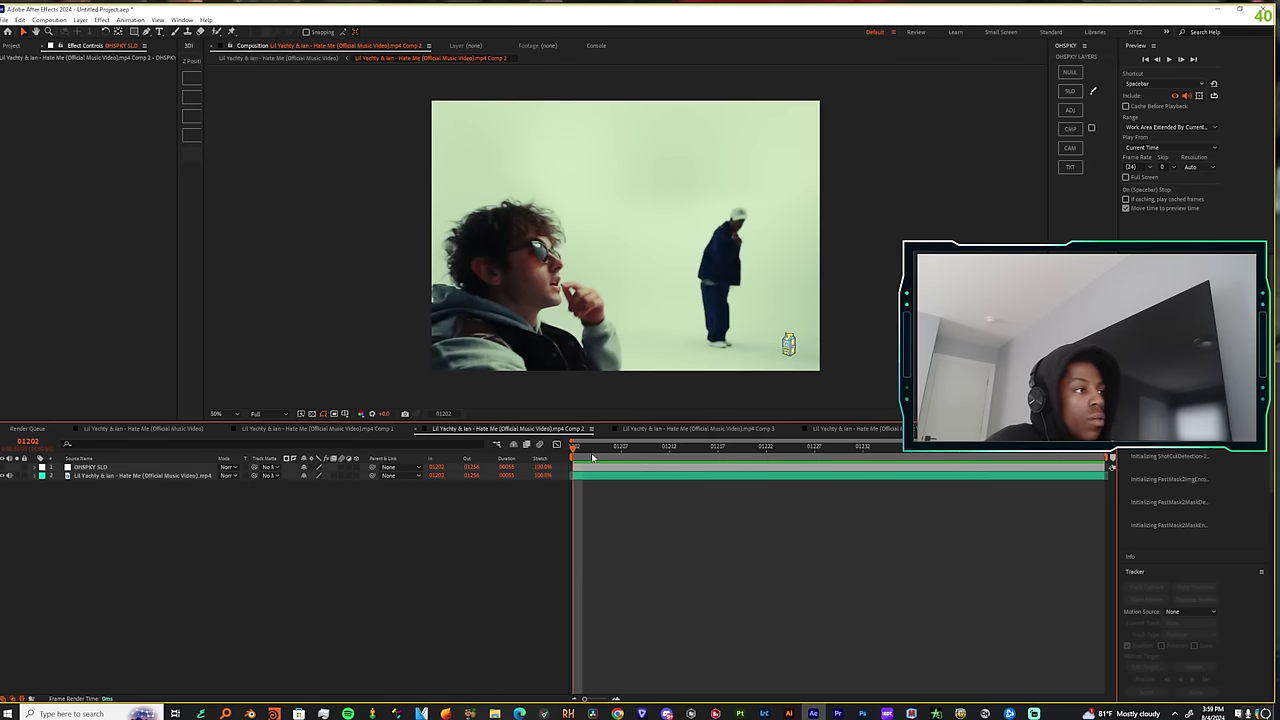
Delete the existing OHSPKY SLD layer in Comp 2 and add a new full-frame white solid above the video layer.
{"action": "left_click_drag", "start_coordinate": [592, 456], "coordinate": [257, 503]}
{"action": "left_click", "coordinate": [202, 477]}
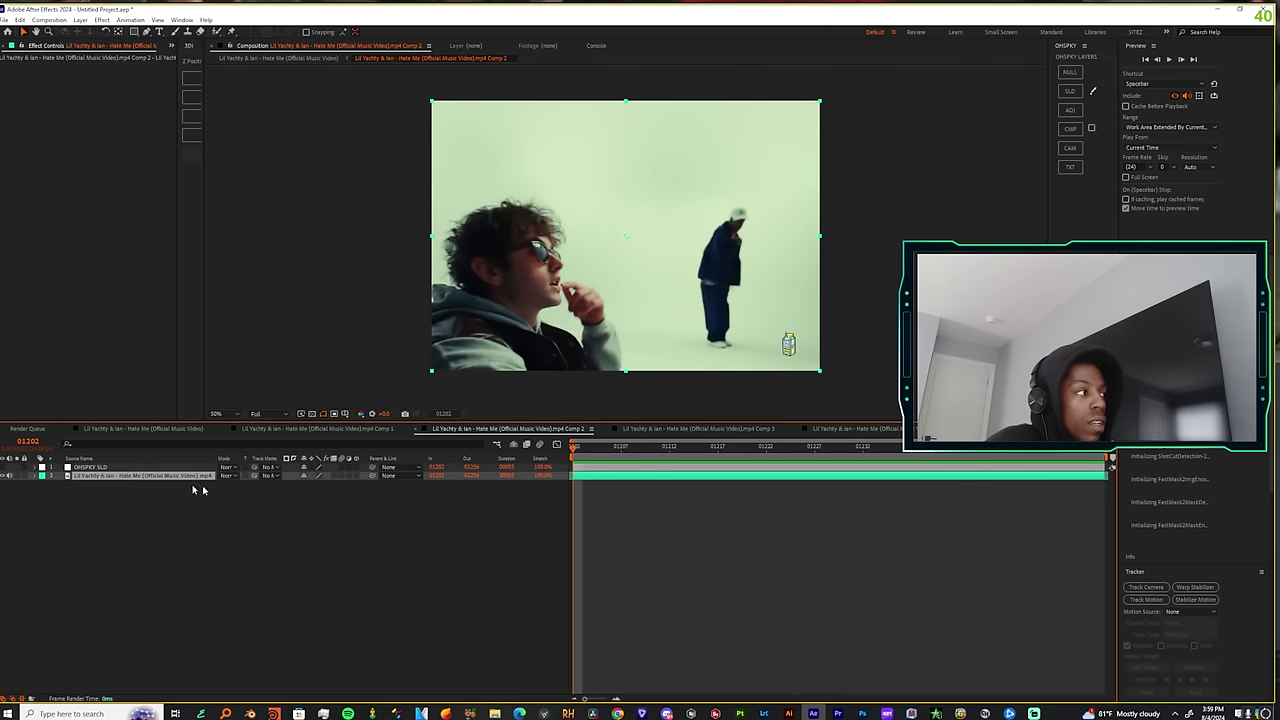
{"action": "left_click", "coordinate": [108, 468]}
{"action": "key", "text": "Delete"}
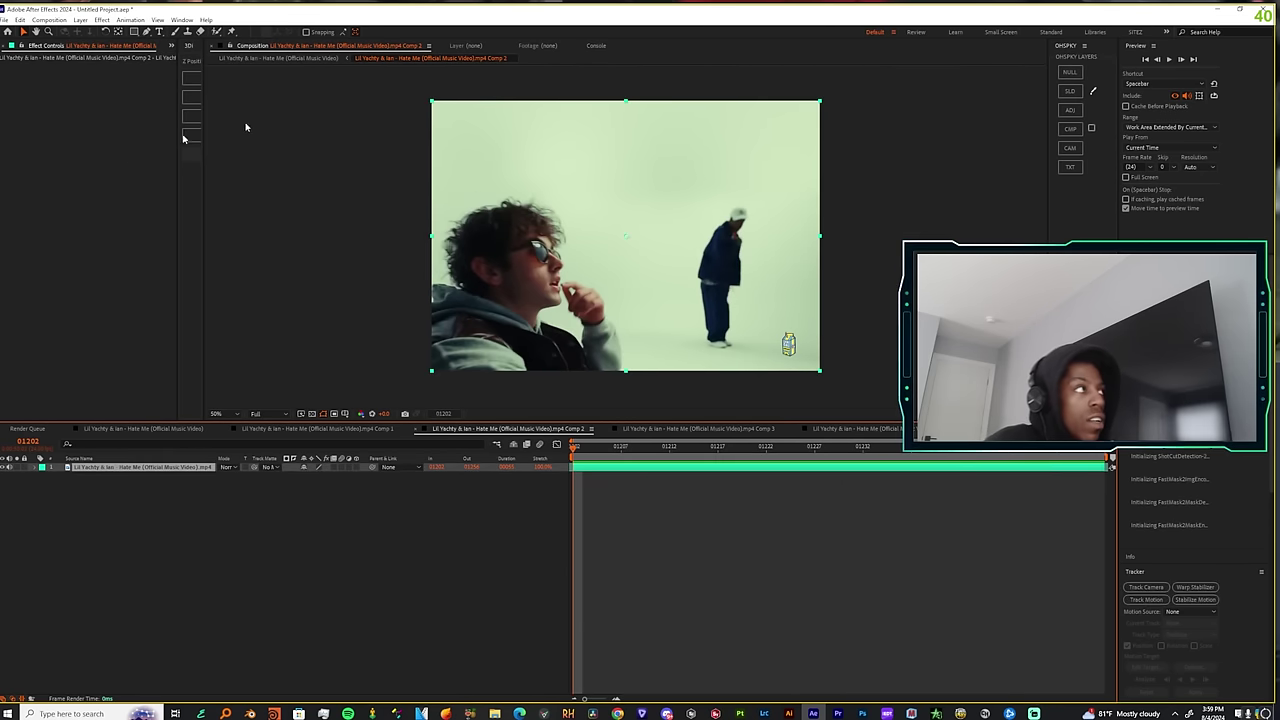
{"action": "left_click", "coordinate": [1070, 92]}
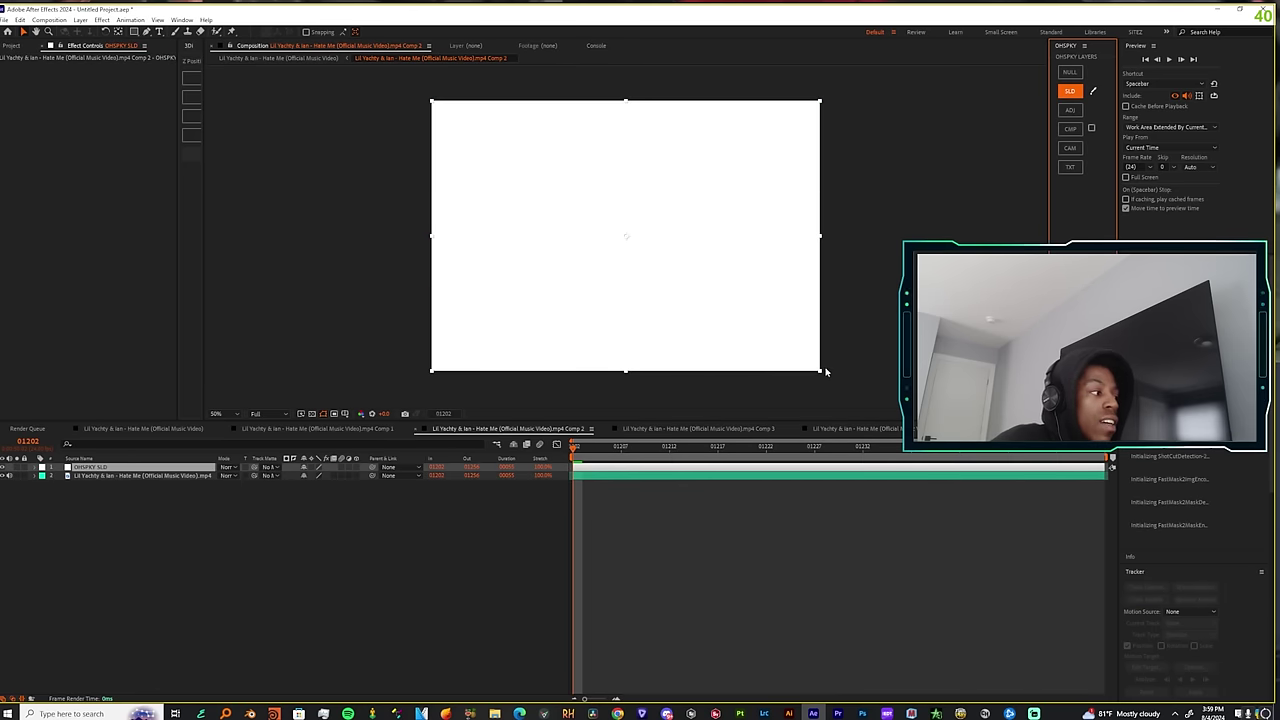
Apply the Gradient Ramp effect to the white solid and swap its start and end colors.
{"action": "key", "text": "ctrl+space"}
{"action": "type", "text": "grad"}
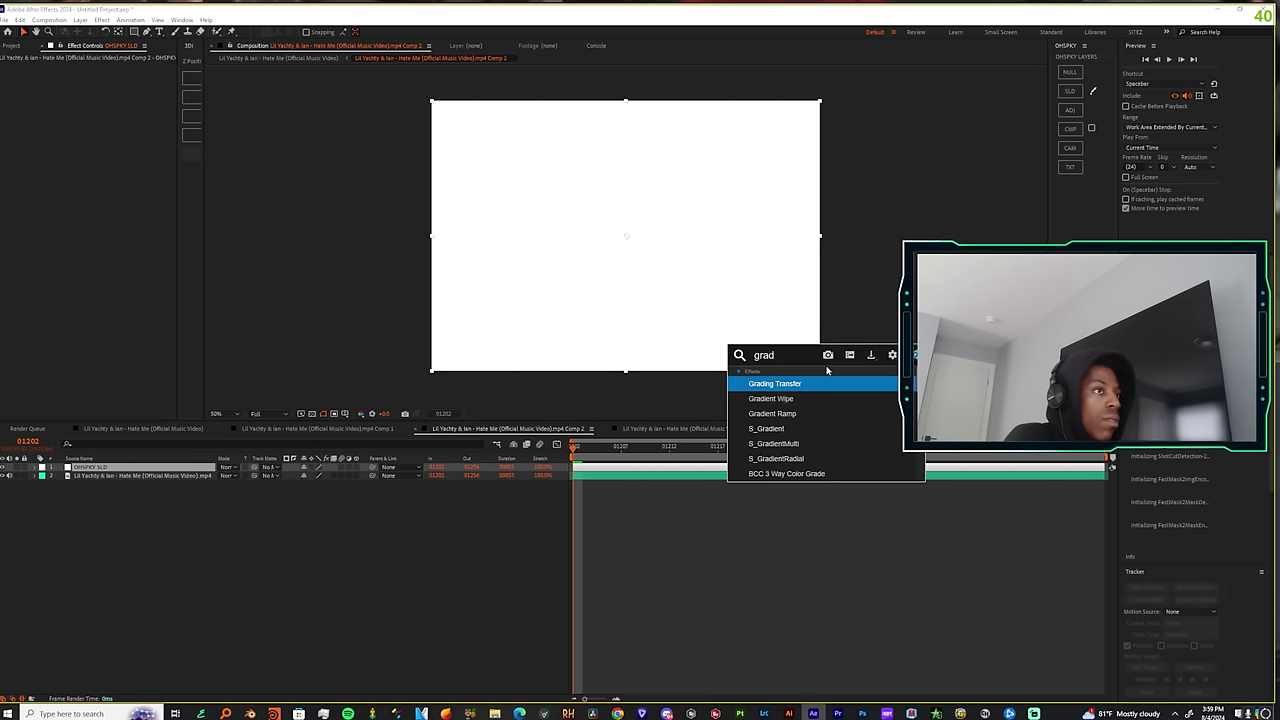
{"action": "key", "text": "Down"}
{"action": "key", "text": "Down"}
{"action": "key", "text": "Return"}
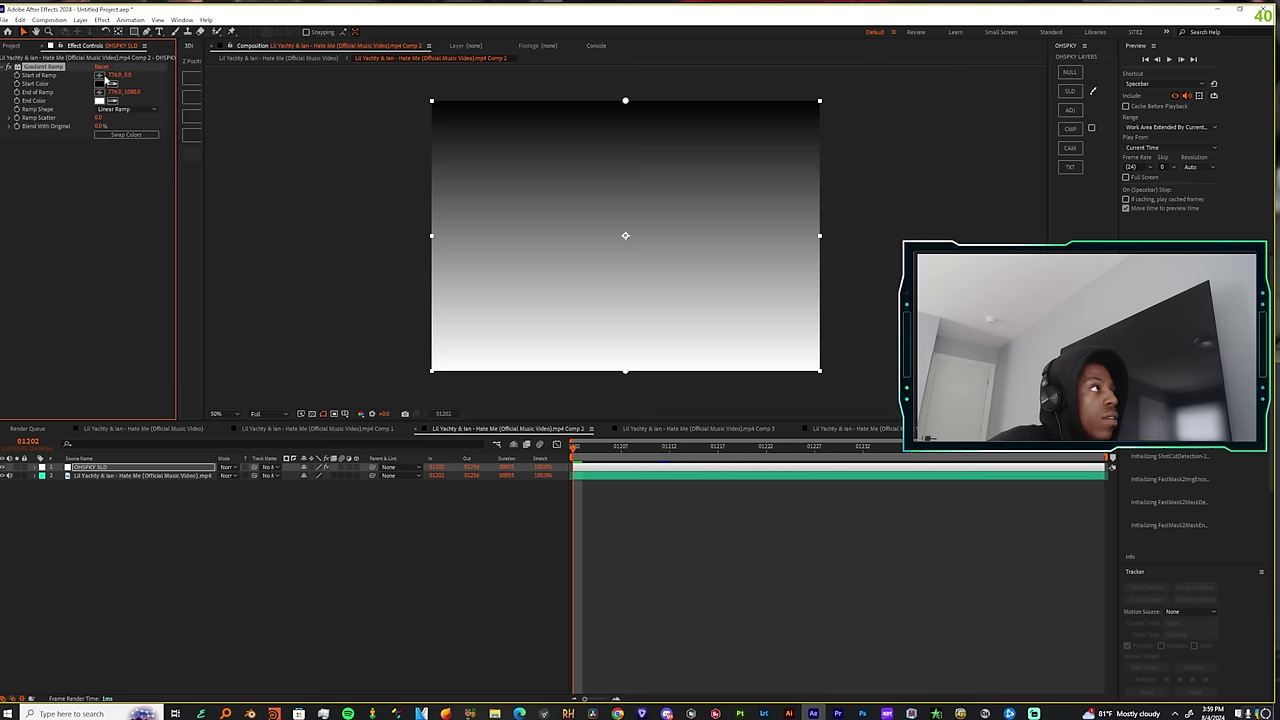
{"action": "left_click", "coordinate": [126, 134]}
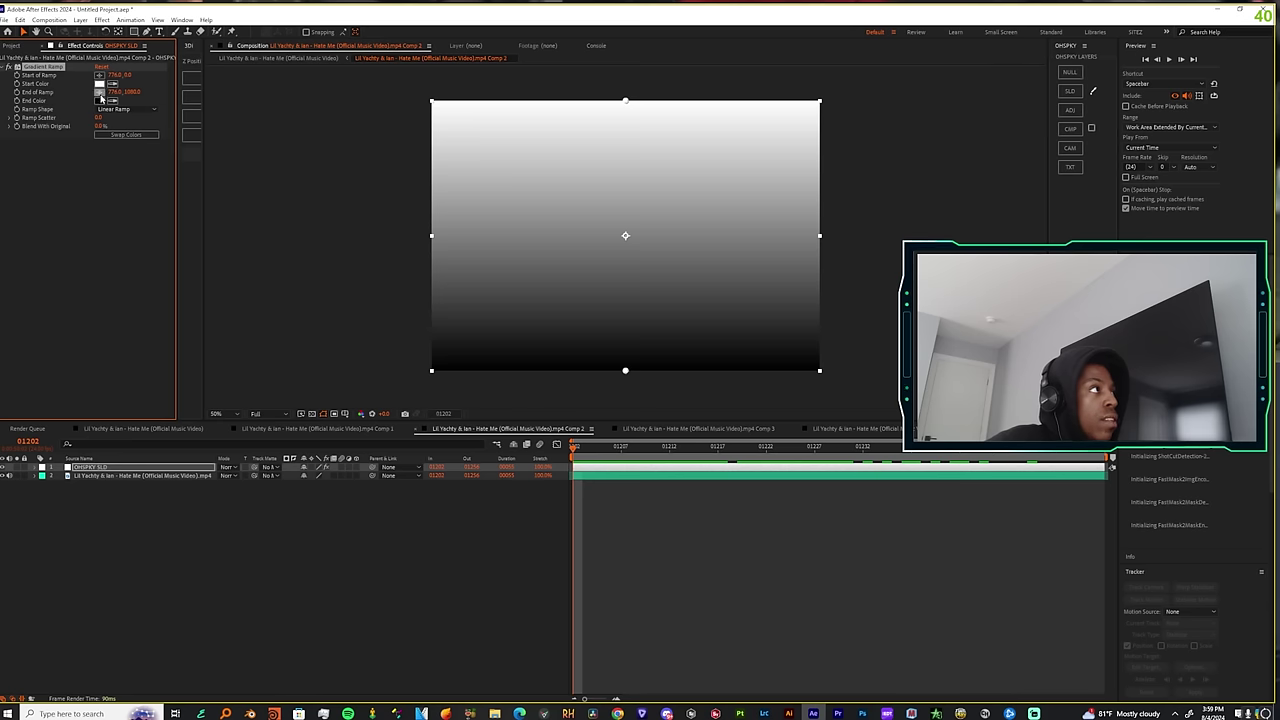
Set the gradient's start of ramp to -6000, 540 and its end of ramp to 6000, 540.
{"action": "left_click", "coordinate": [116, 76]}
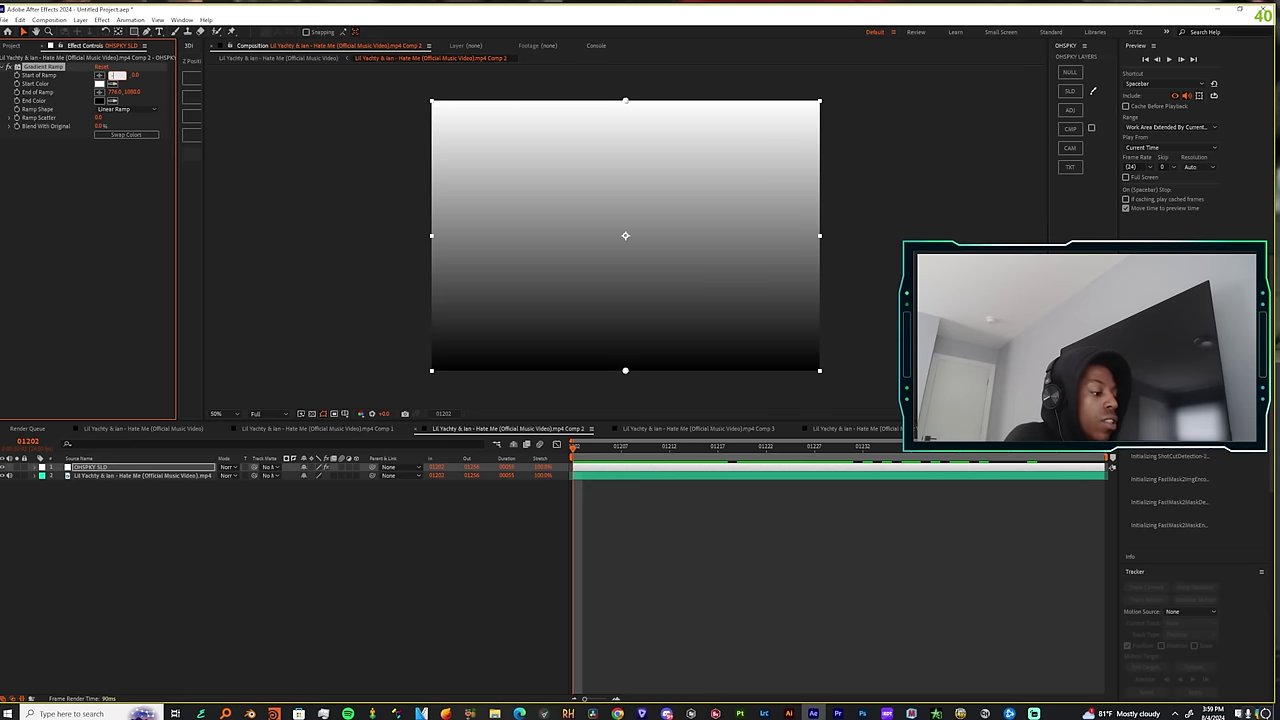
{"action": "type", "text": "-6000"}
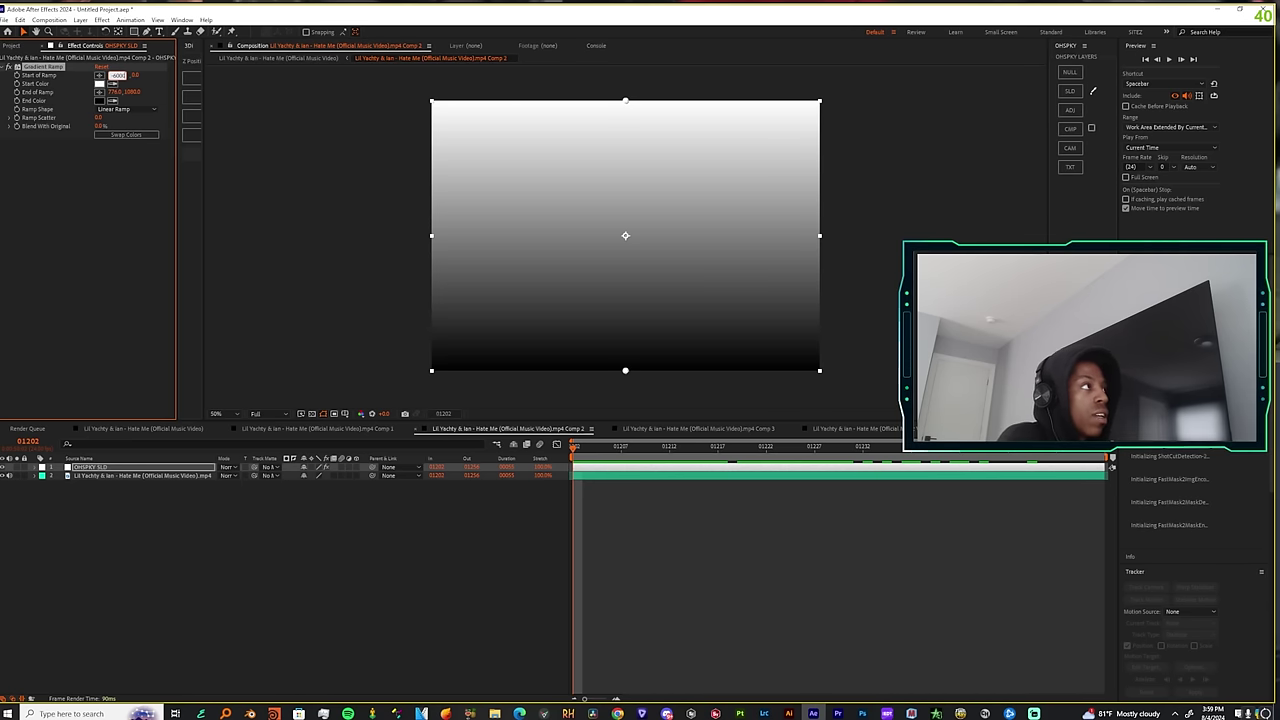
{"action": "key", "text": "Return"}
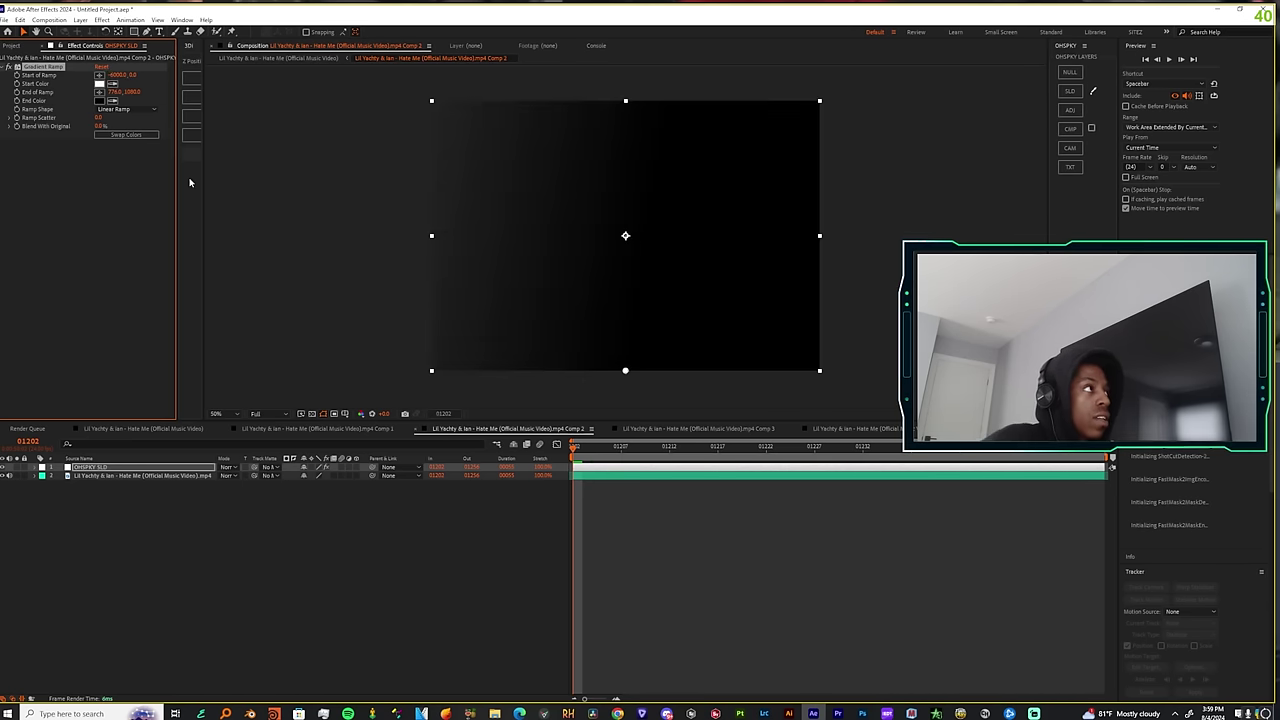
{"action": "left_click", "coordinate": [115, 91]}
{"action": "type", "text": "6000"}
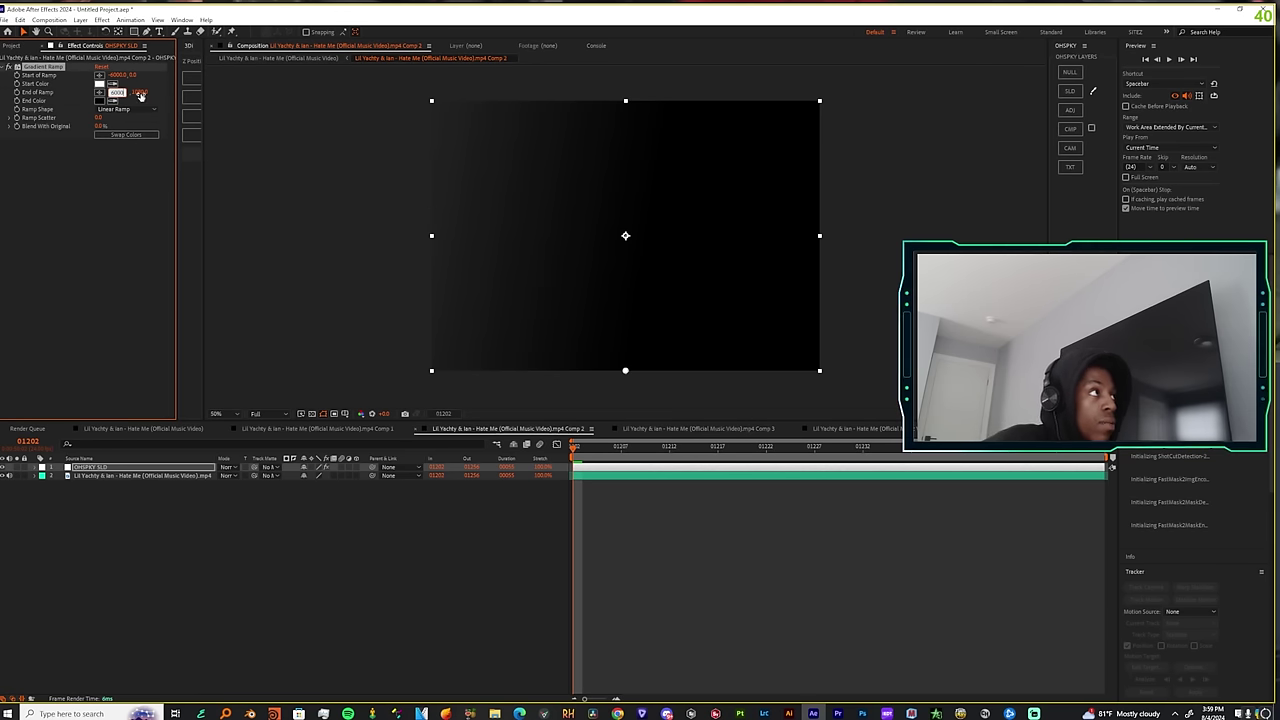
{"action": "left_click", "coordinate": [138, 92]}
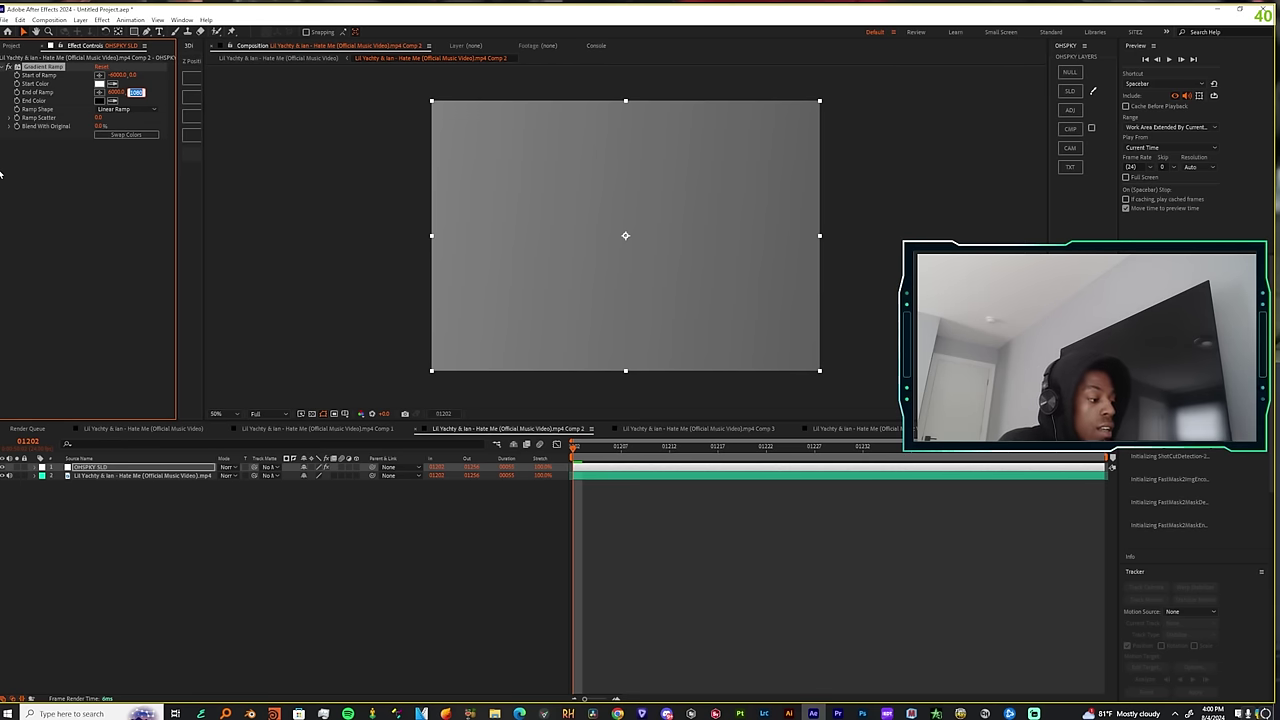
{"action": "type", "text": "540"}
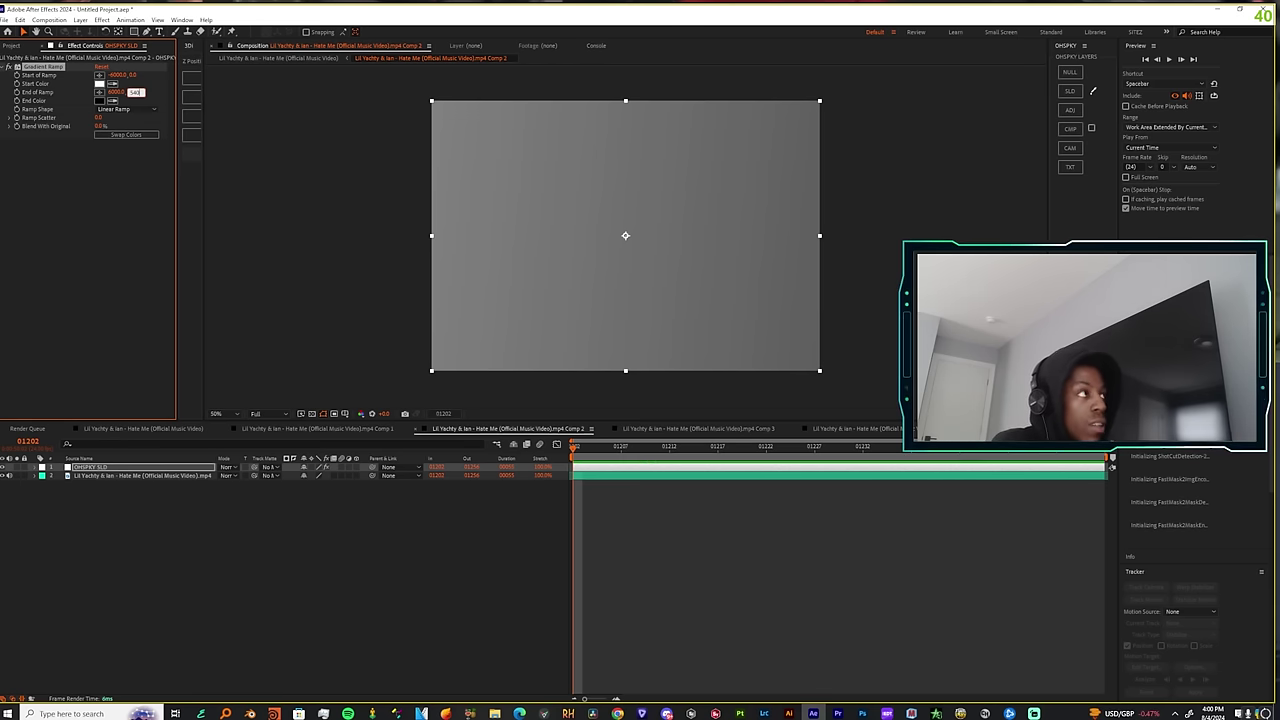
{"action": "key", "text": "Return"}
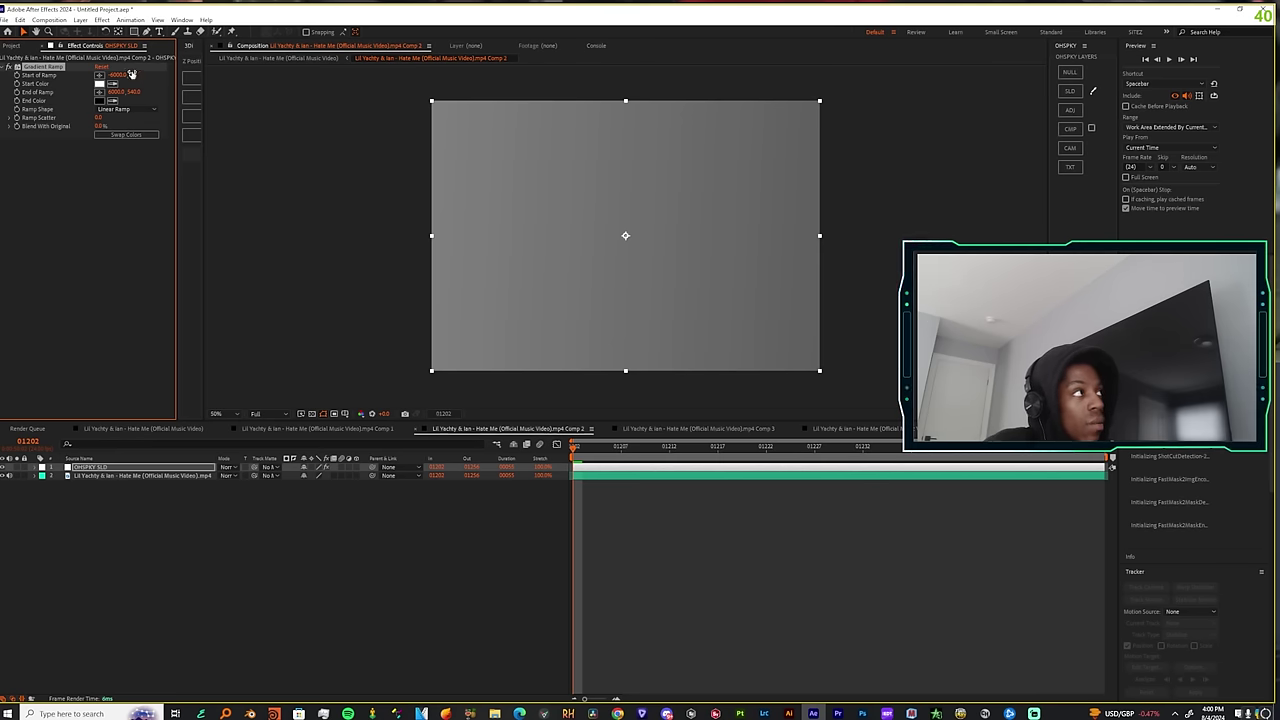
{"action": "type", "text": "540"}
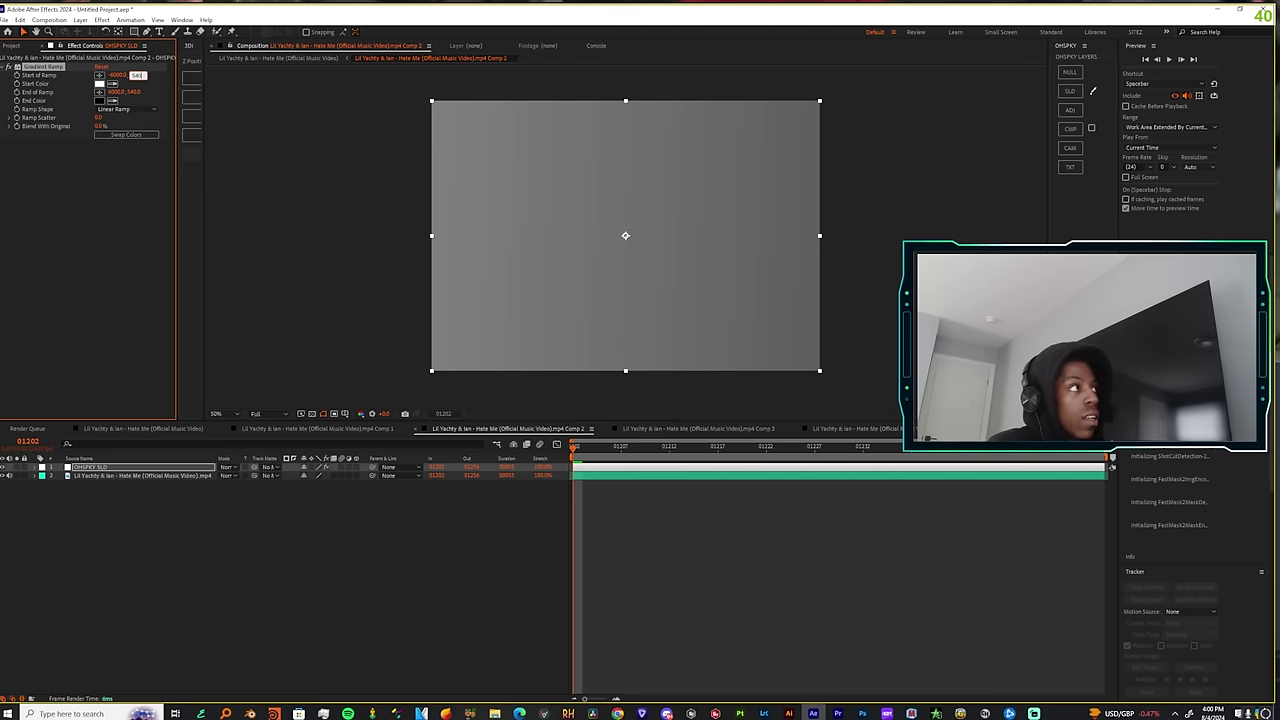
{"action": "left_click", "coordinate": [124, 182]}
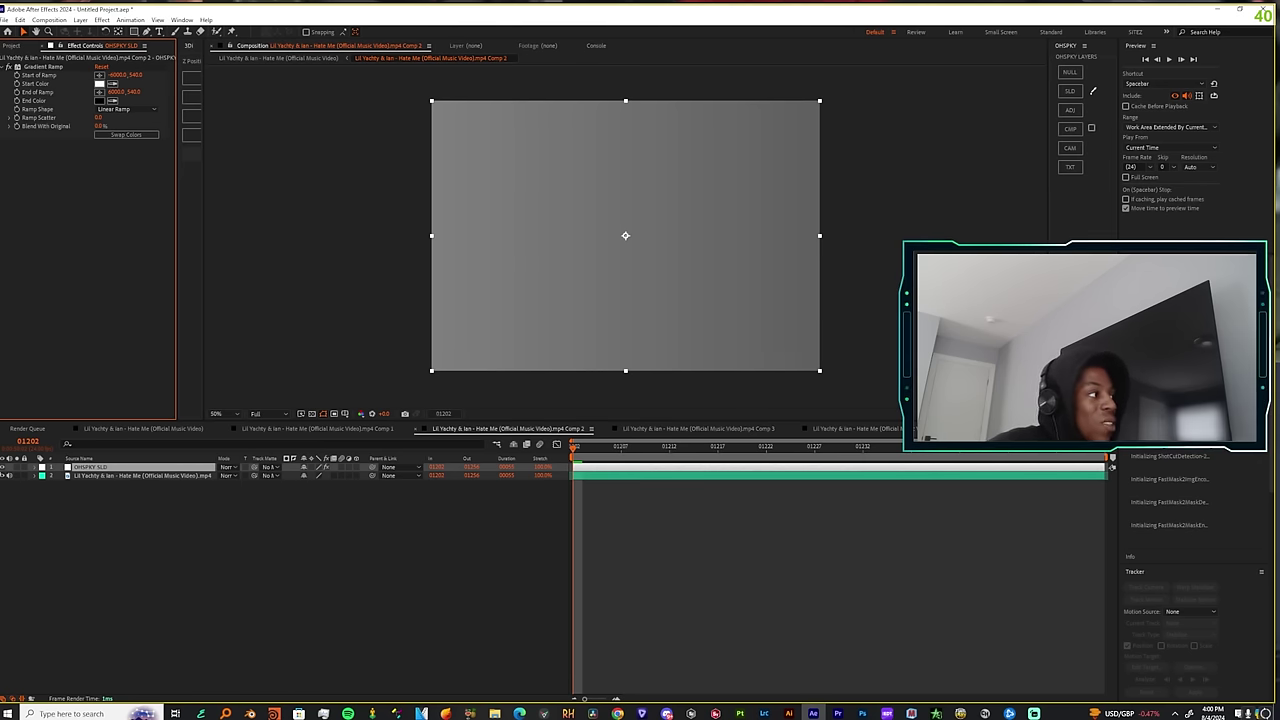
Hide the gradient solid and apply the Time Displacement effect to the video layer beneath it.
{"action": "left_click", "coordinate": [4, 468]}
{"action": "left_click", "coordinate": [94, 476]}
{"action": "key", "text": "ctrl+space"}
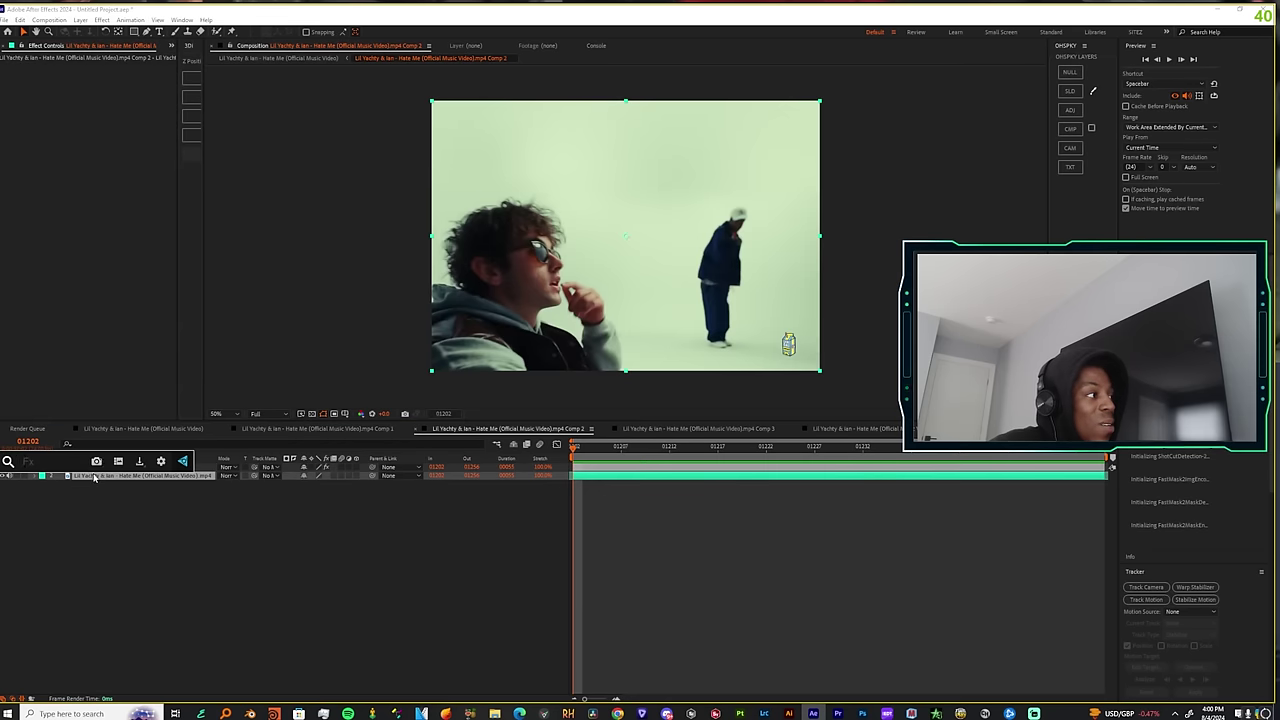
{"action": "type", "text": "time"}
{"action": "key", "text": "Down"}
{"action": "key", "text": "Down"}
{"action": "key", "text": "Down"}
{"action": "key", "text": "Down"}
{"action": "key", "text": "Down"}
{"action": "key", "text": "Down"}
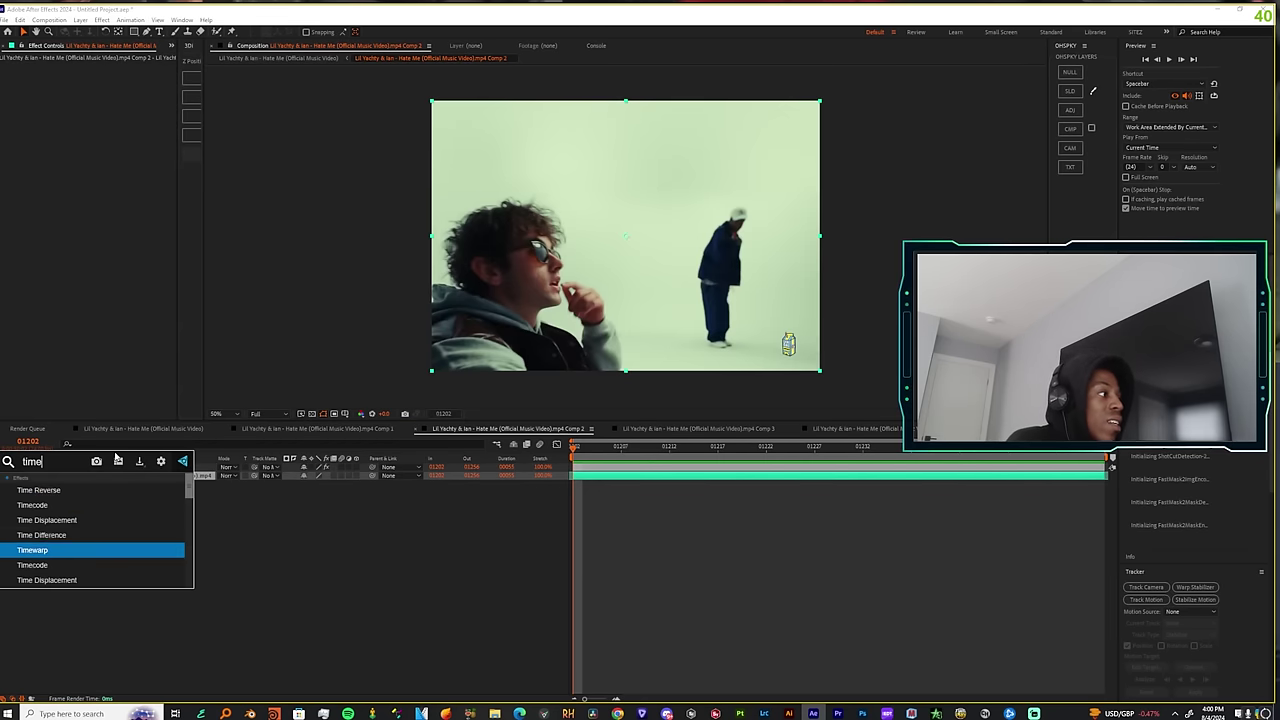
{"action": "key", "text": "Return"}
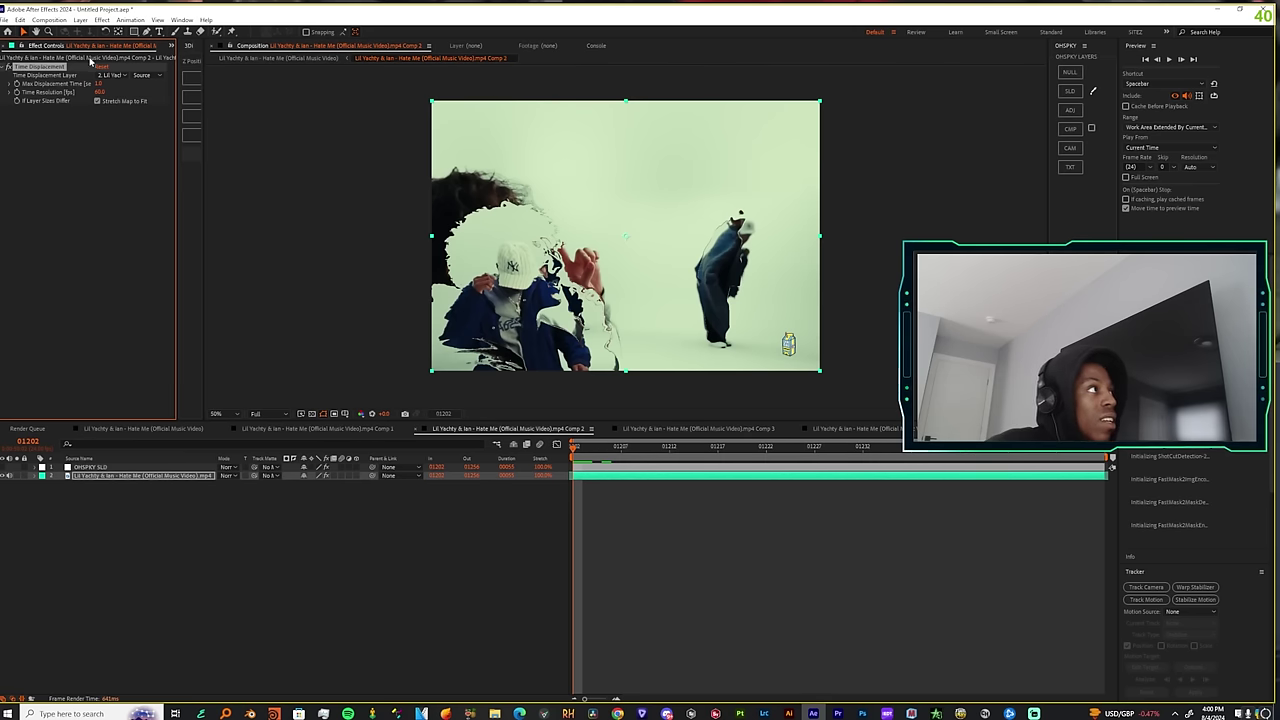
Use the OHSPKY SLD layer with Effects & Masks as the time displacement map and set the maximum displacement time to 6 seconds.
{"action": "left_click", "coordinate": [111, 76]}
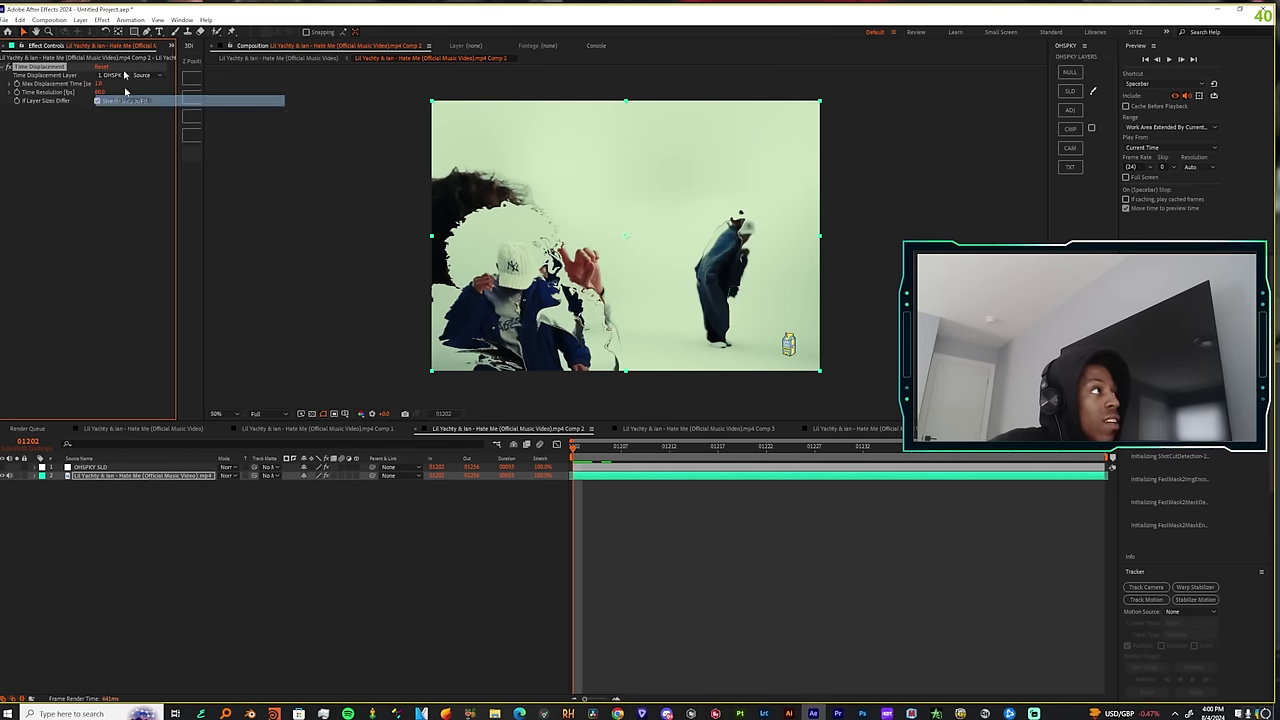
{"action": "left_click", "coordinate": [133, 101]}
{"action": "left_click", "coordinate": [141, 76]}
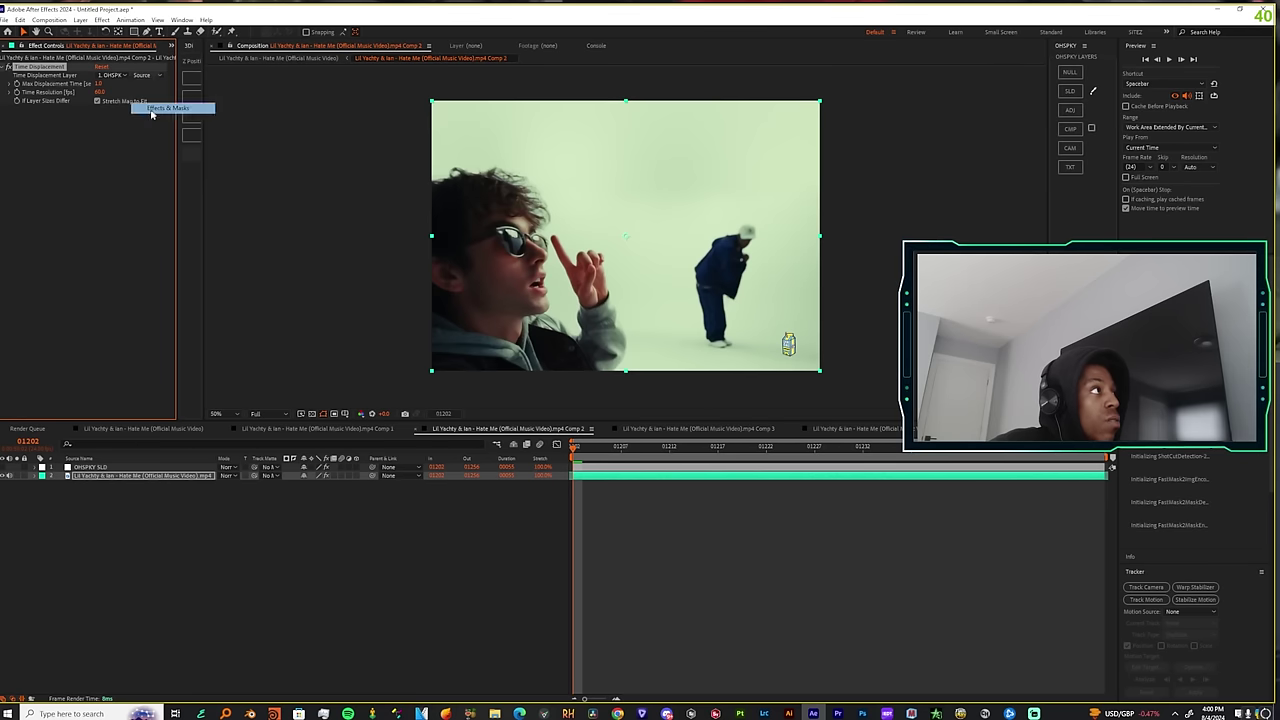
{"action": "left_click", "coordinate": [160, 108]}
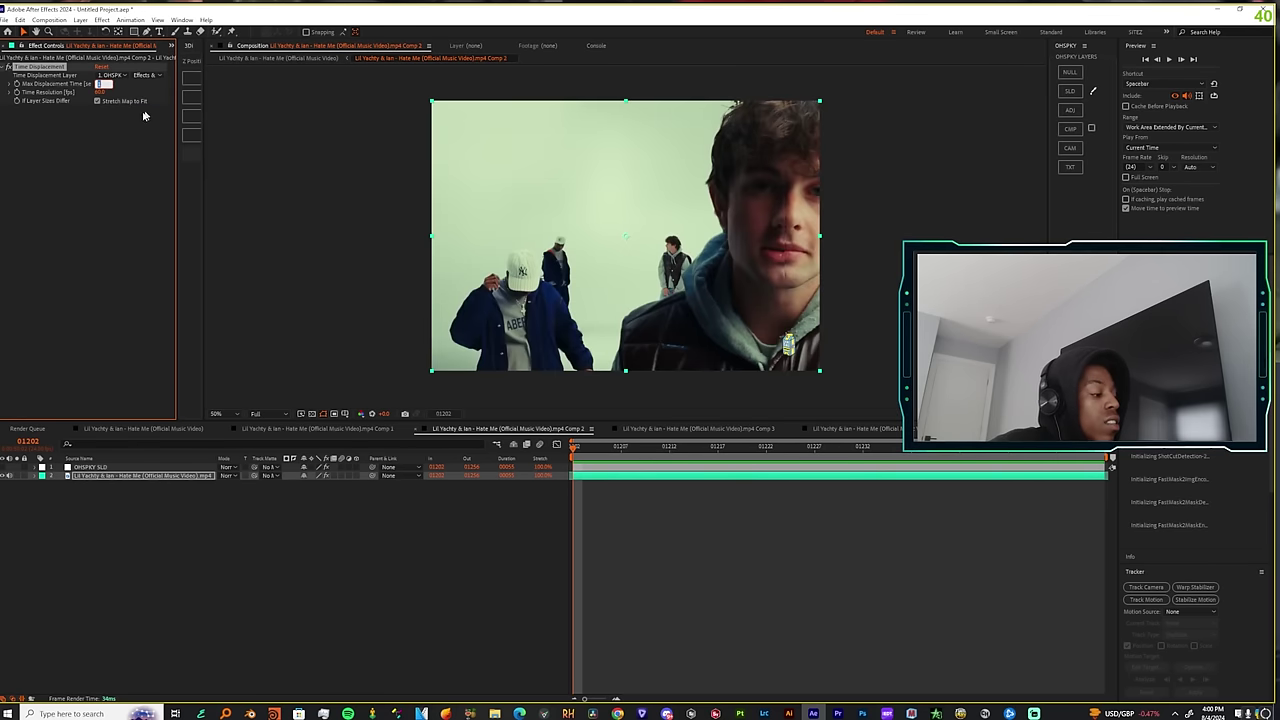
{"action": "type", "text": "6"}
{"action": "left_click", "coordinate": [132, 215]}
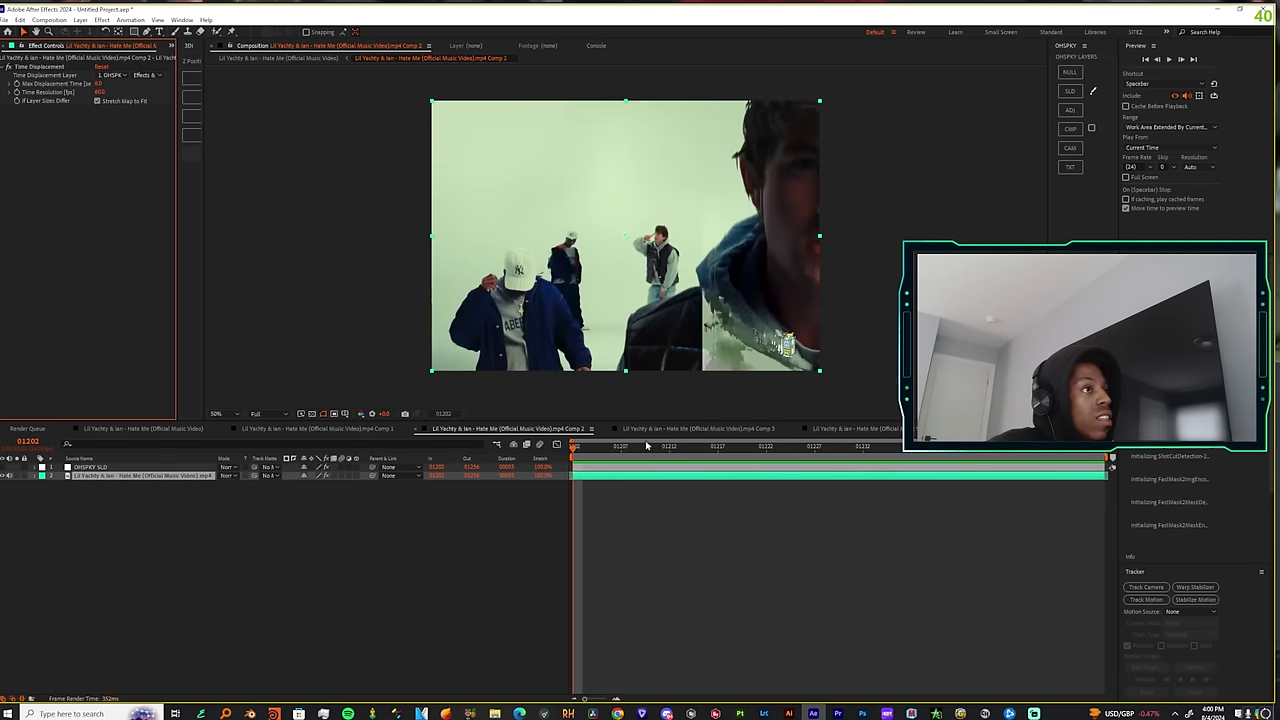
{"action": "left_click_drag", "start_coordinate": [573, 445], "coordinate": [1019, 625]}
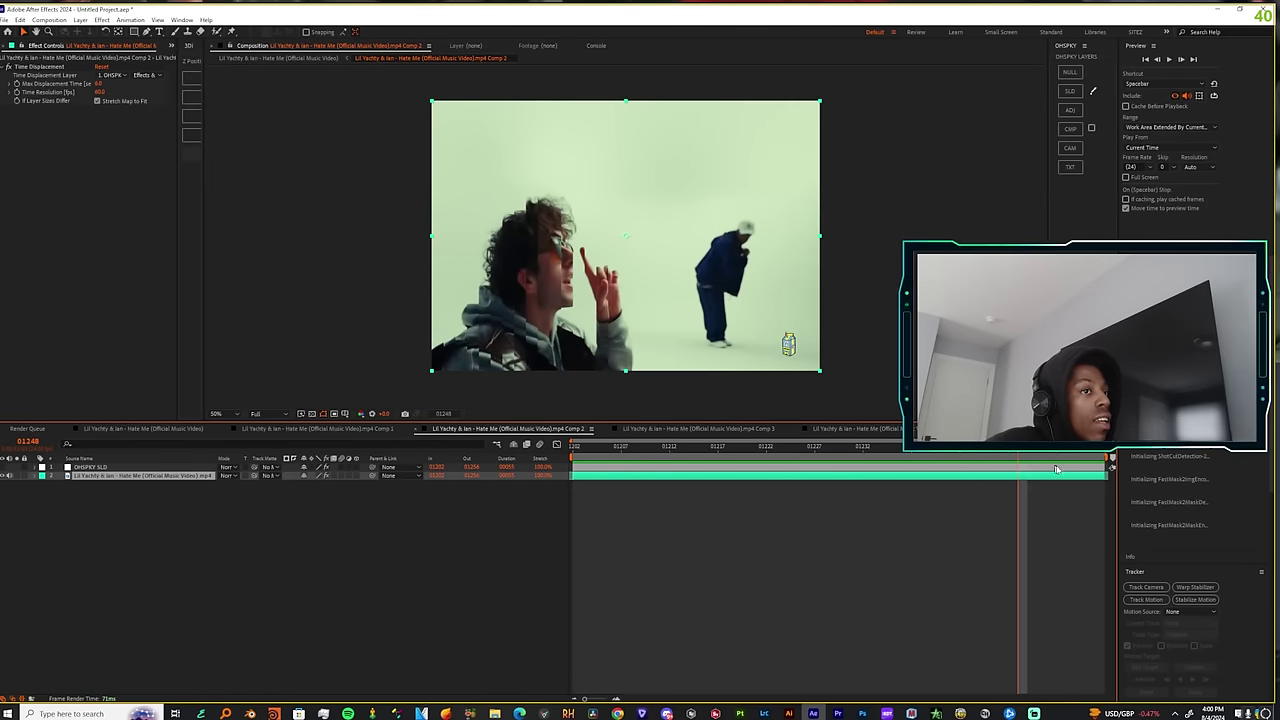
{"action": "left_click_drag", "start_coordinate": [1020, 452], "coordinate": [1019, 530]}
Set the Time Displacement effect's time resolution to 24 fps.
{"action": "left_click", "coordinate": [99, 92]}
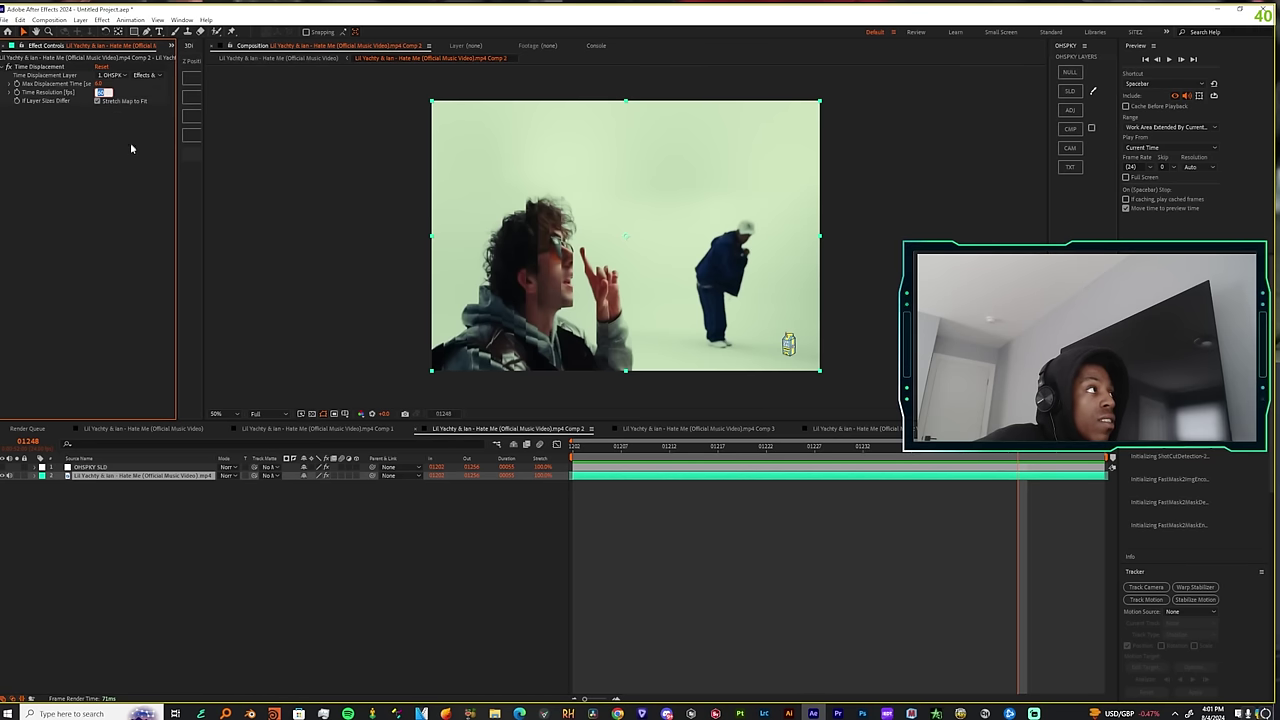
{"action": "key", "text": "Return"}
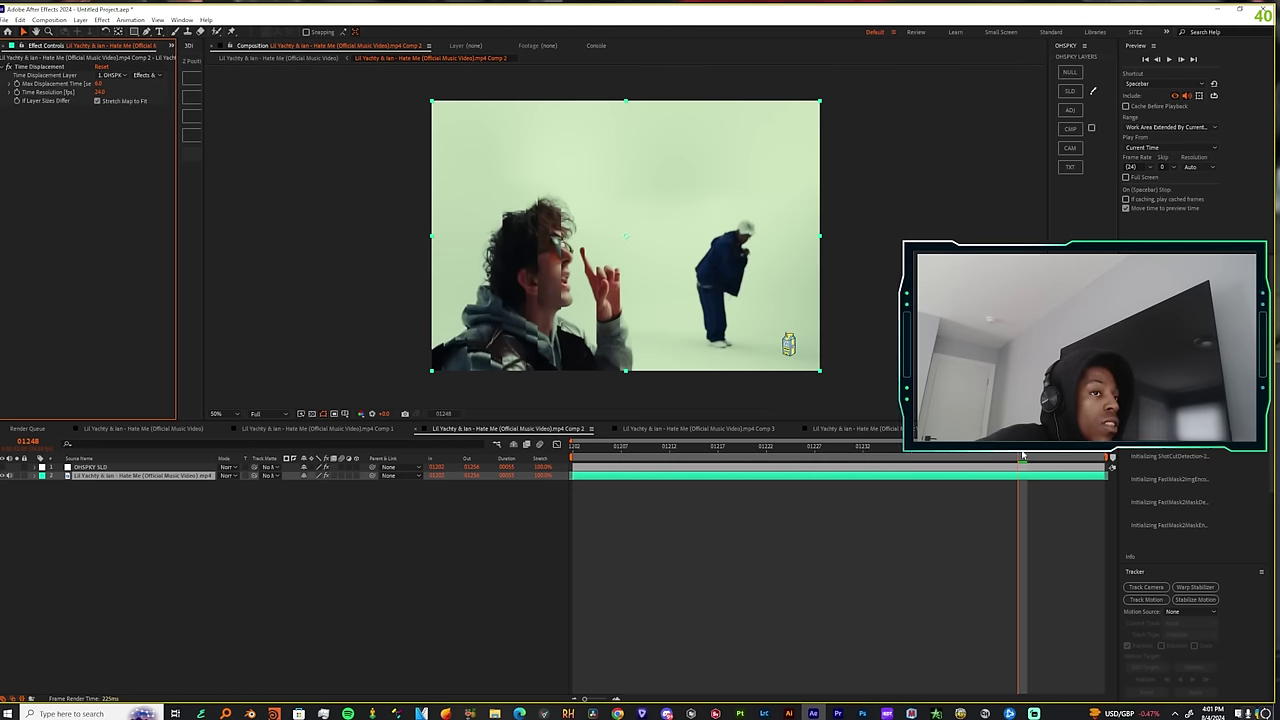
{"action": "mouse_move", "coordinate": [1017, 453]}
{"action": "left_mouse_down"}
{"action": "mouse_move", "coordinate": [957, 453]}
{"action": "mouse_move", "coordinate": [1063, 461]}
{"action": "mouse_move", "coordinate": [861, 473]}
{"action": "mouse_move", "coordinate": [1064, 482]}
{"action": "mouse_move", "coordinate": [998, 479]}
{"action": "mouse_move", "coordinate": [1020, 470]}
{"action": "left_mouse_up"}
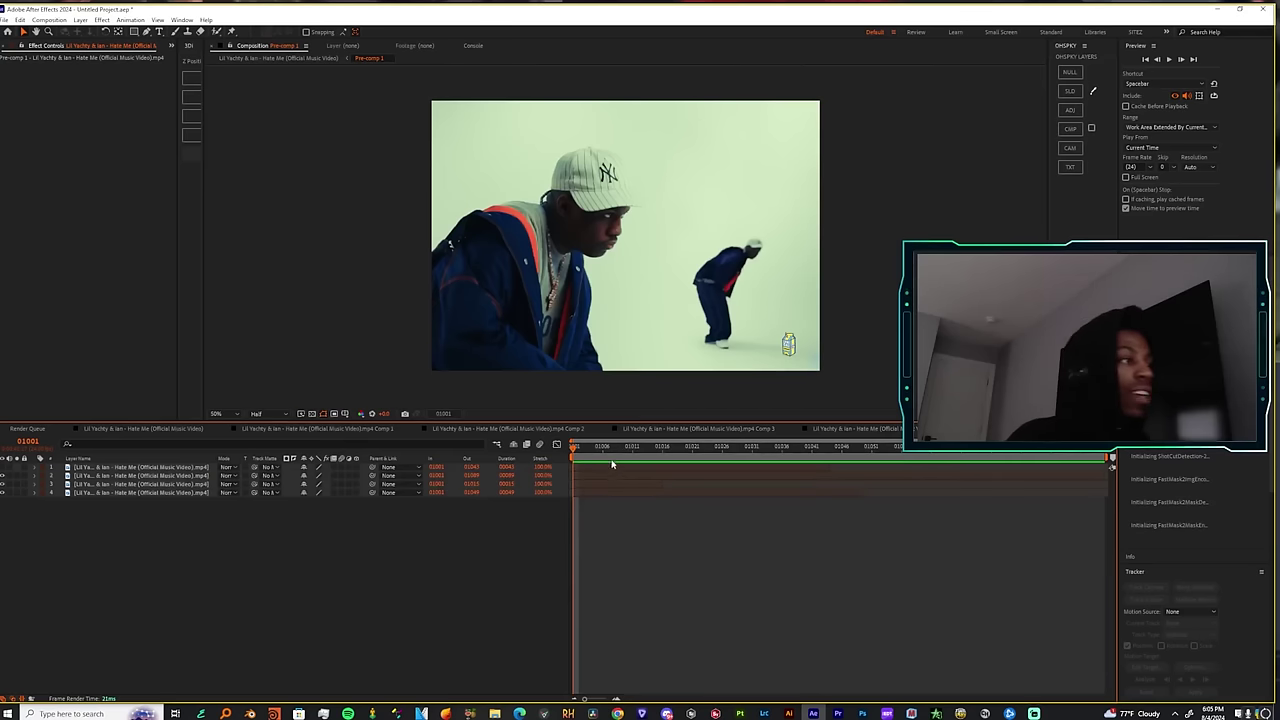
Create a composition-sized pale lime green solid in Pre-comp 1, matching the backdrop, and place it below all the video layers.
{"action": "left_click_drag", "start_coordinate": [612, 463], "coordinate": [513, 545]}
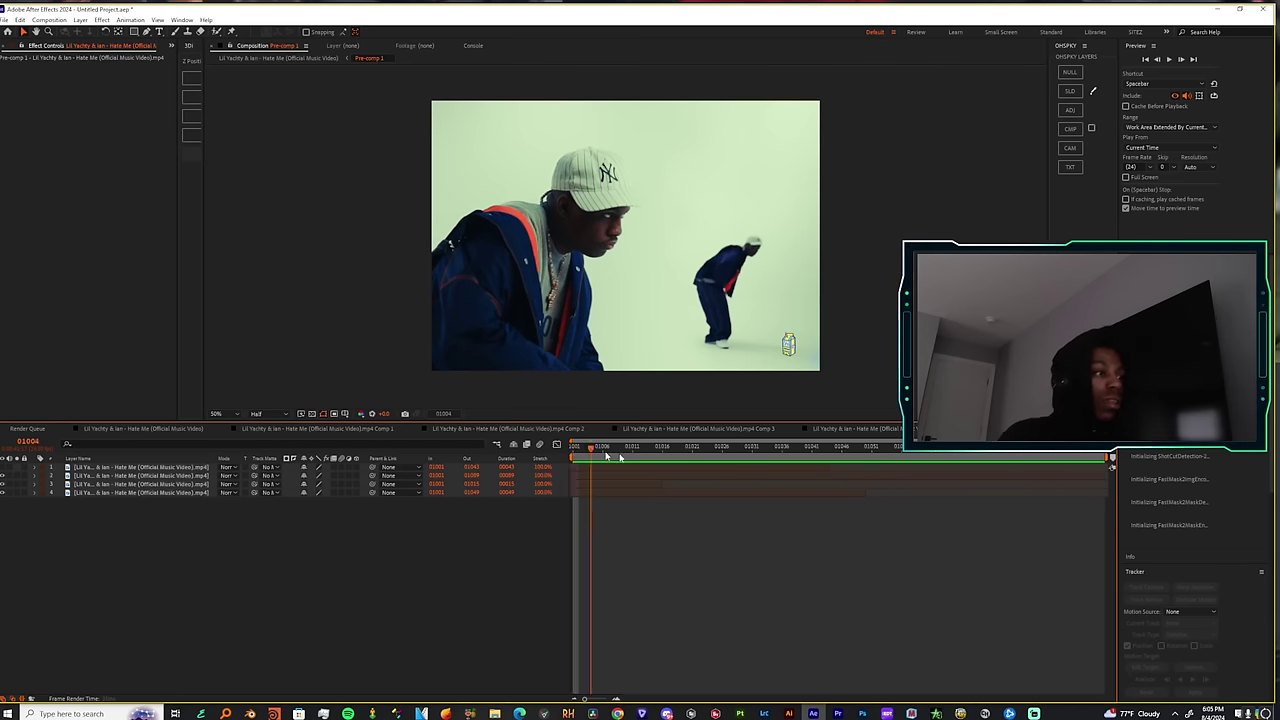
{"action": "left_click", "coordinate": [107, 494]}
{"action": "left_click", "coordinate": [125, 20]}
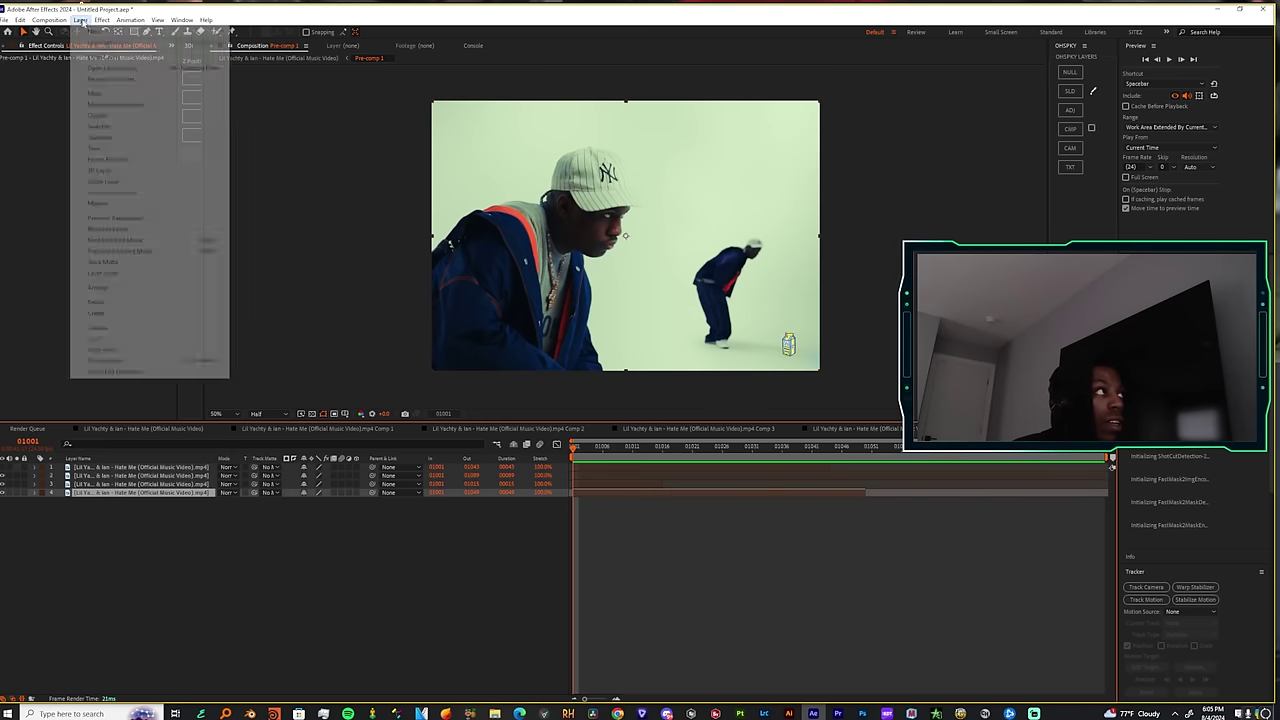
{"action": "mouse_move", "coordinate": [110, 34]}
{"action": "left_click", "coordinate": [260, 44]}
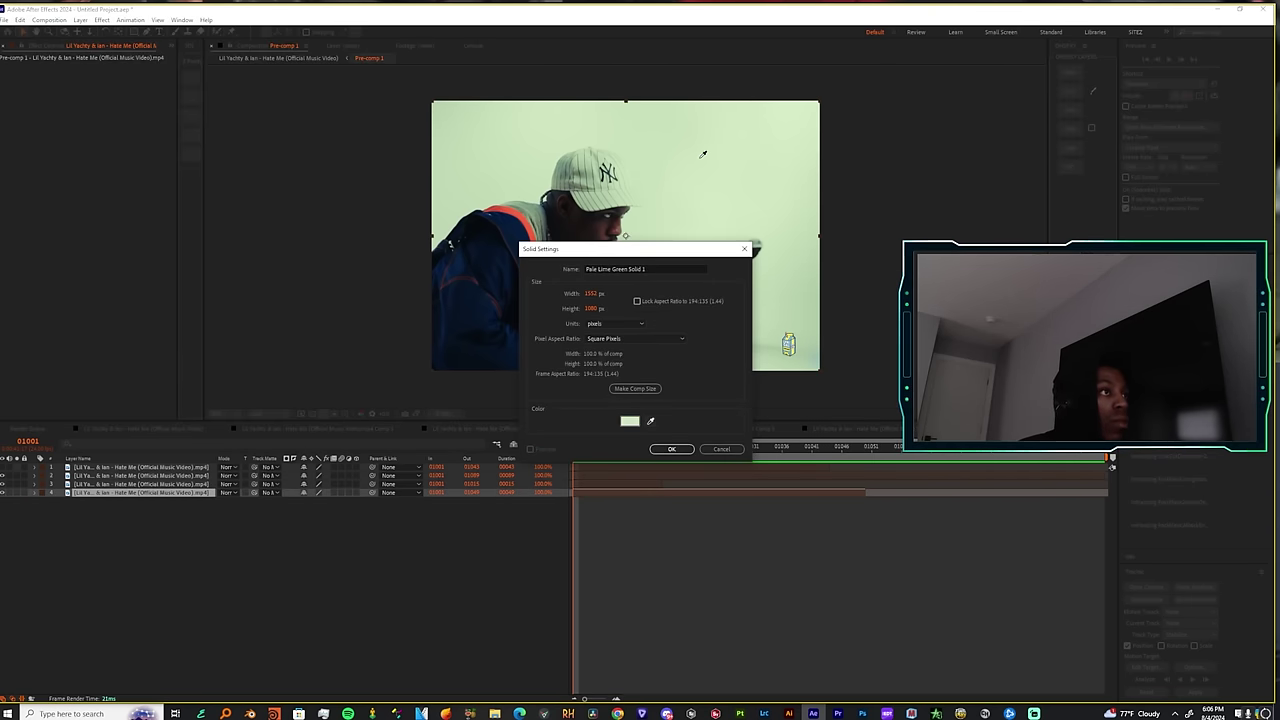
{"action": "left_click", "coordinate": [653, 451]}
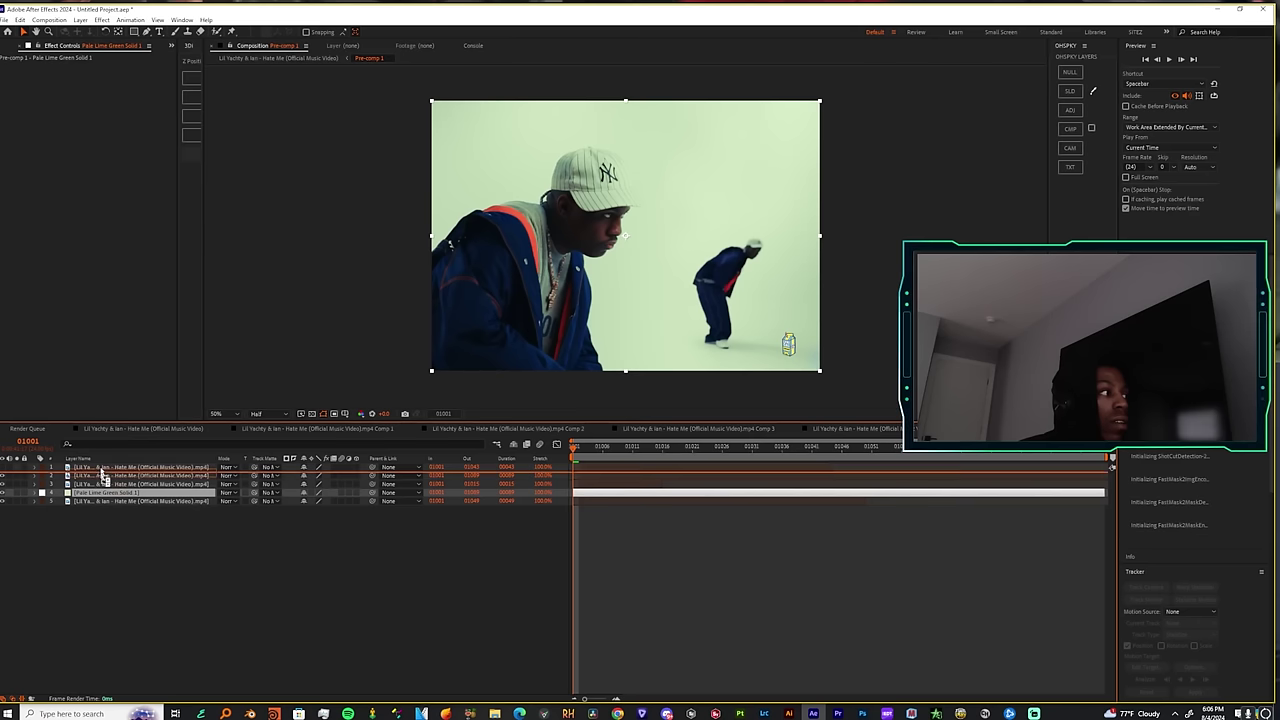
{"action": "left_click_drag", "start_coordinate": [101, 473], "coordinate": [101, 504]}
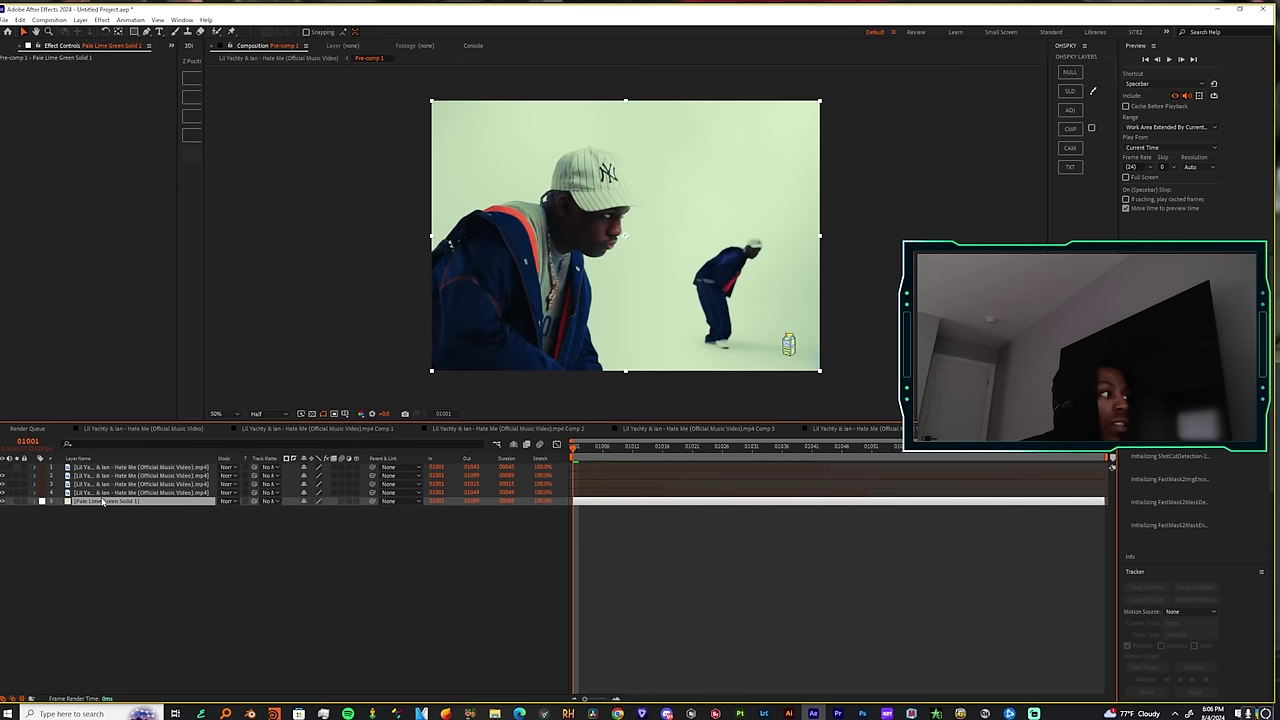
Preview the stacked clips in Pre-comp 1 and turn on the visibility of the top video layer.
{"action": "left_click", "coordinate": [93, 492]}
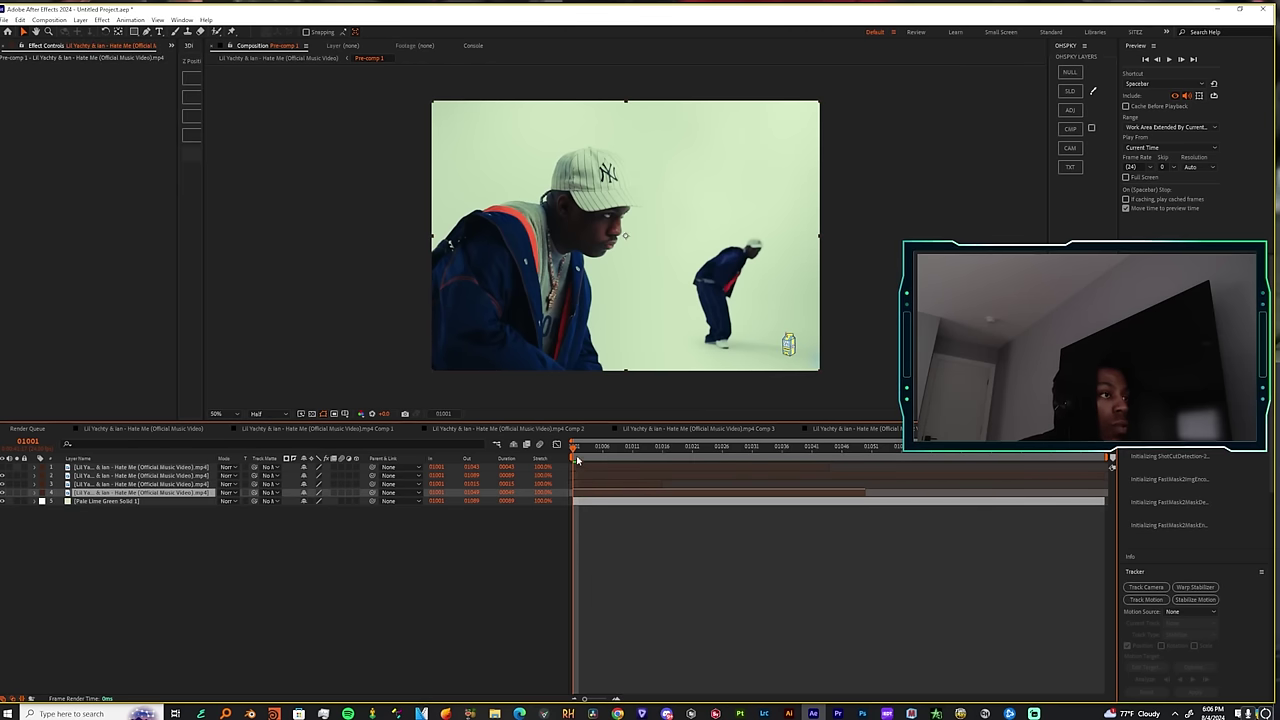
{"action": "key", "text": "space"}
{"action": "left_click", "coordinate": [588, 485]}
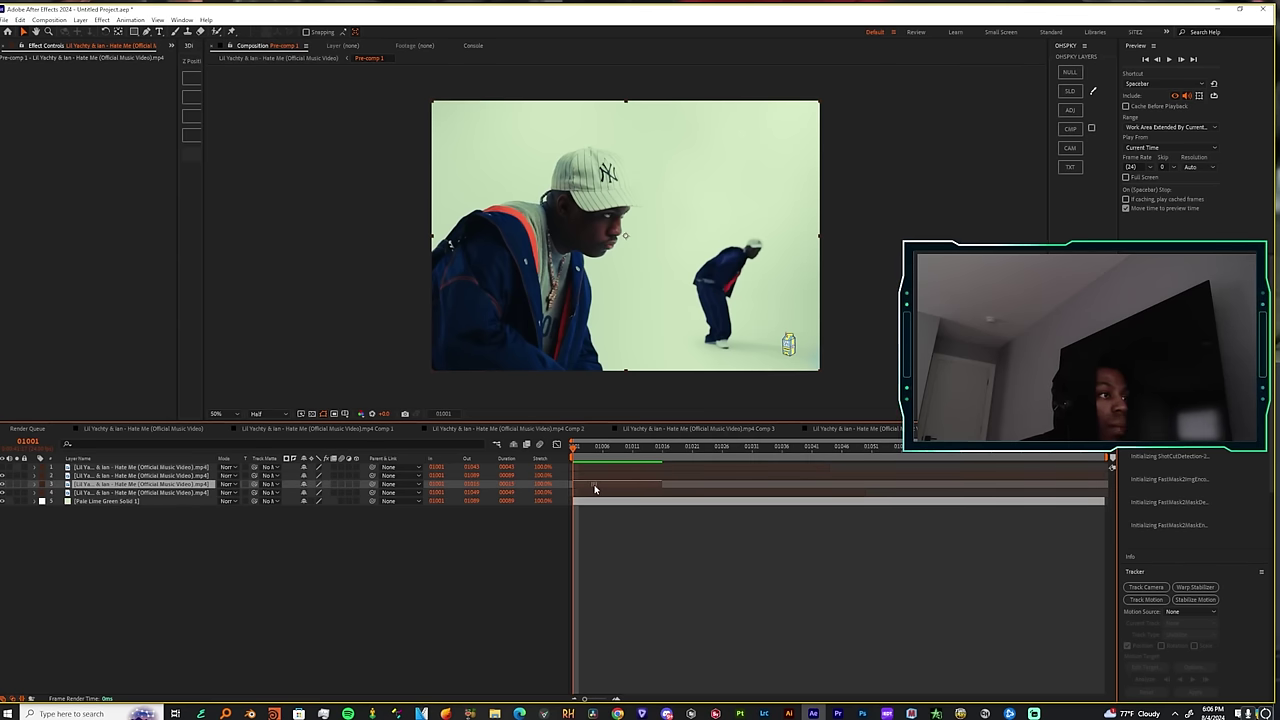
{"action": "left_click", "coordinate": [3, 468]}
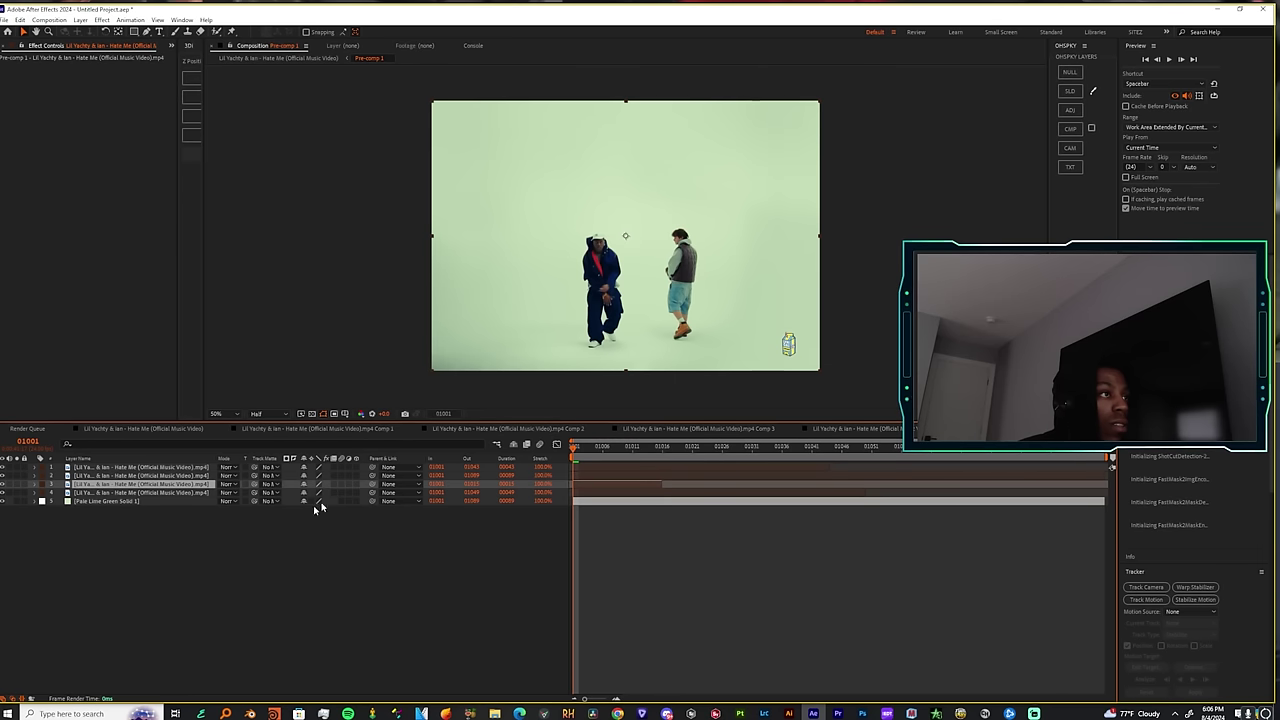
Cut out the people in the video layers with the Roto Brush and freeze the segmentation.
{"action": "left_click_drag", "start_coordinate": [598, 219], "coordinate": [594, 262]}
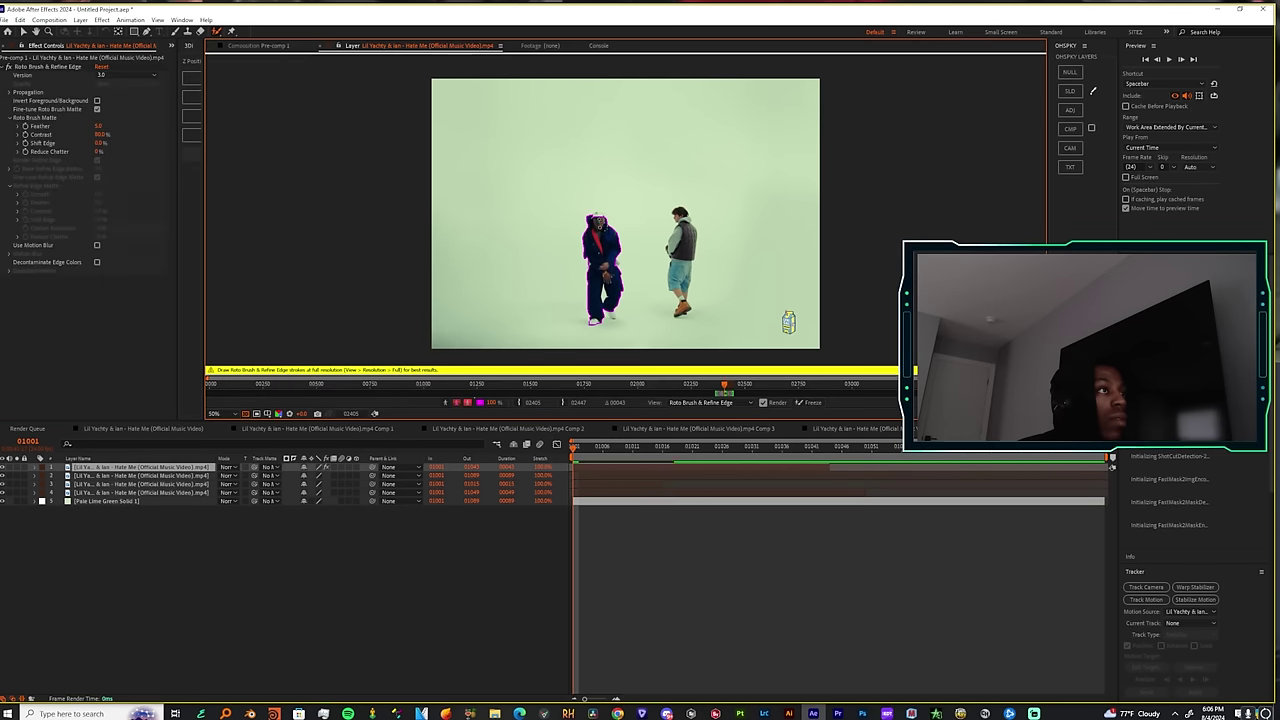
{"action": "left_click_drag", "start_coordinate": [681, 191], "coordinate": [711, 226]}
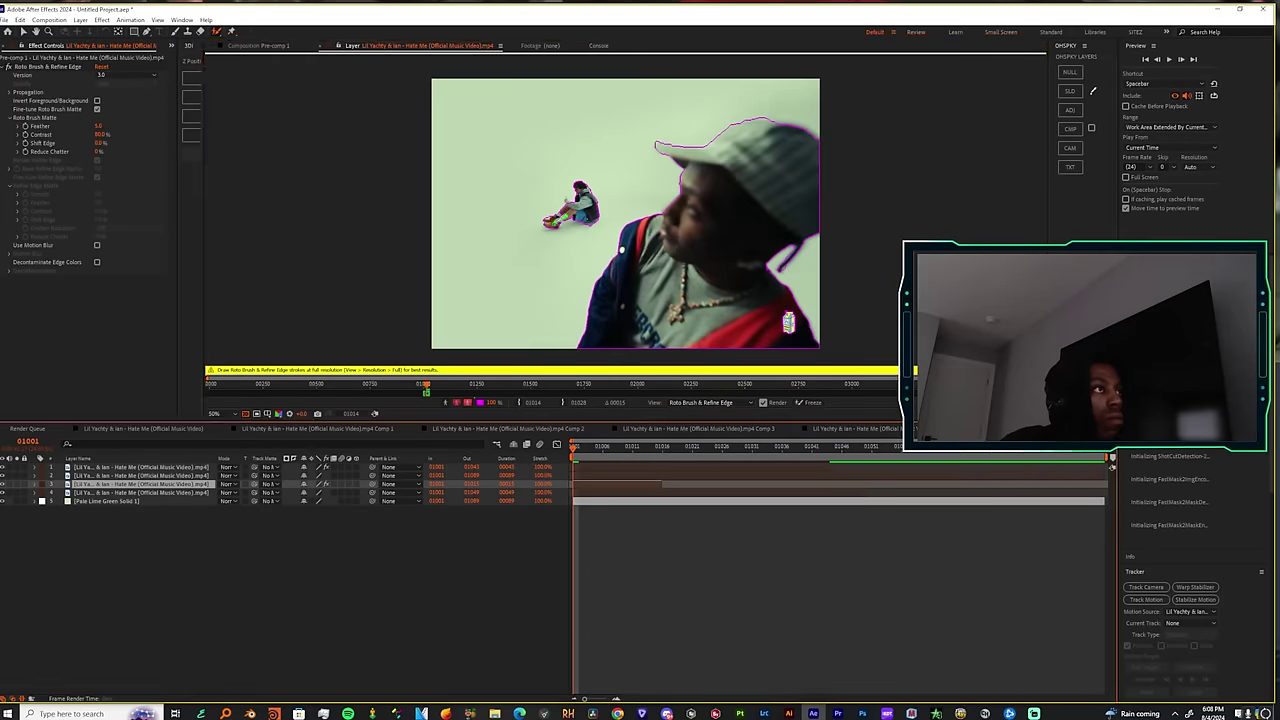
{"action": "left_click", "coordinate": [799, 402]}
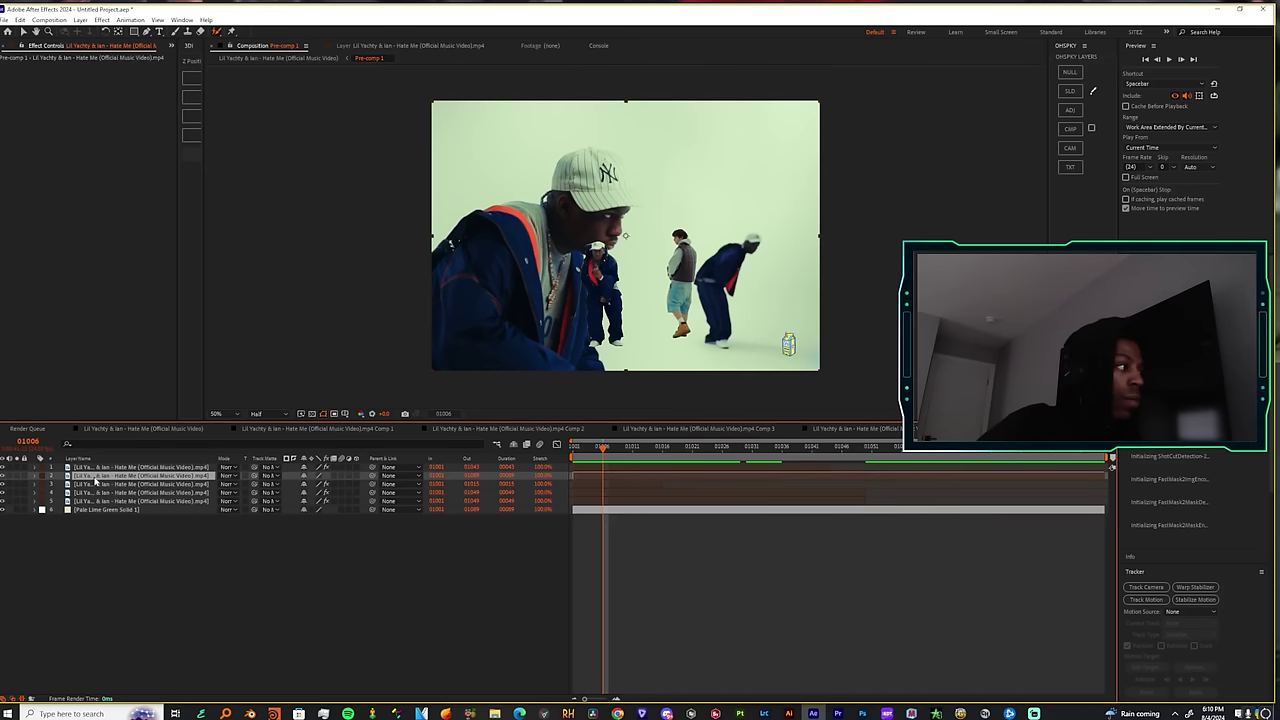
Make all the video layers 3D with motion blur enabled and add an OHSPKY CAM camera layer.
{"action": "left_click", "coordinate": [95, 485]}
{"action": "left_click", "coordinate": [95, 477]}
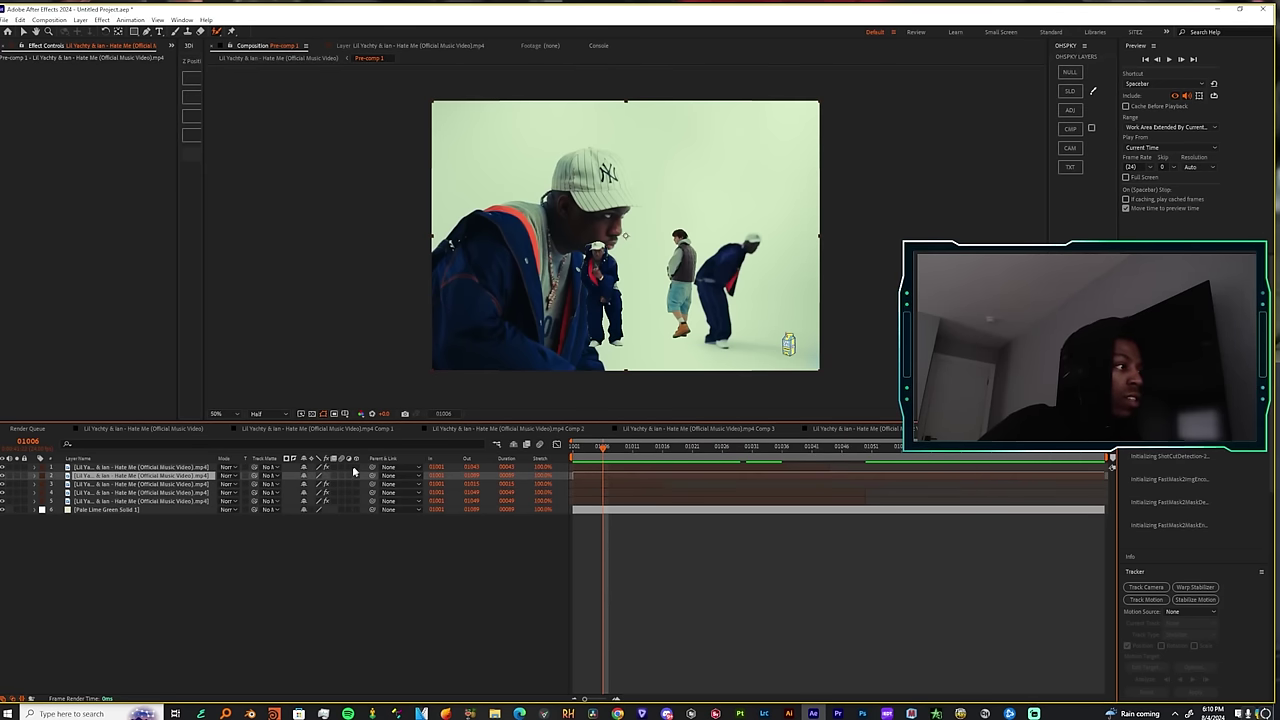
{"action": "left_click_drag", "start_coordinate": [353, 487], "coordinate": [354, 502]}
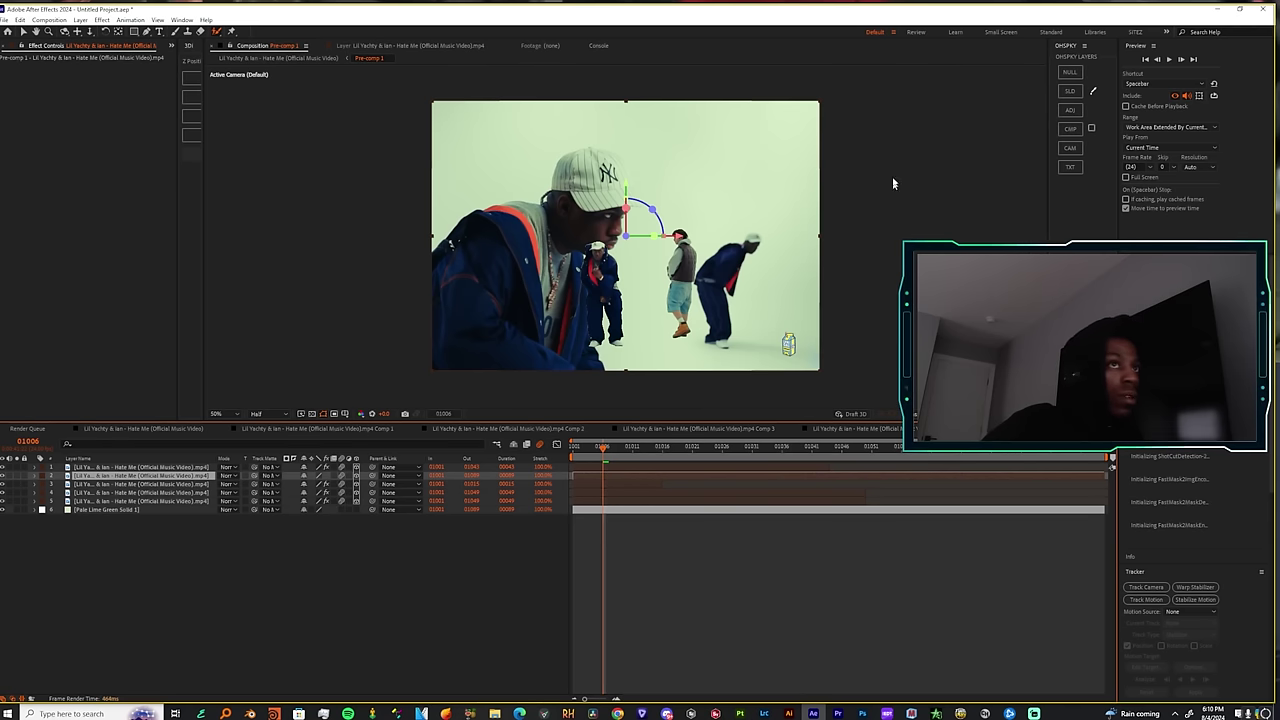
{"action": "left_click", "coordinate": [1070, 148]}
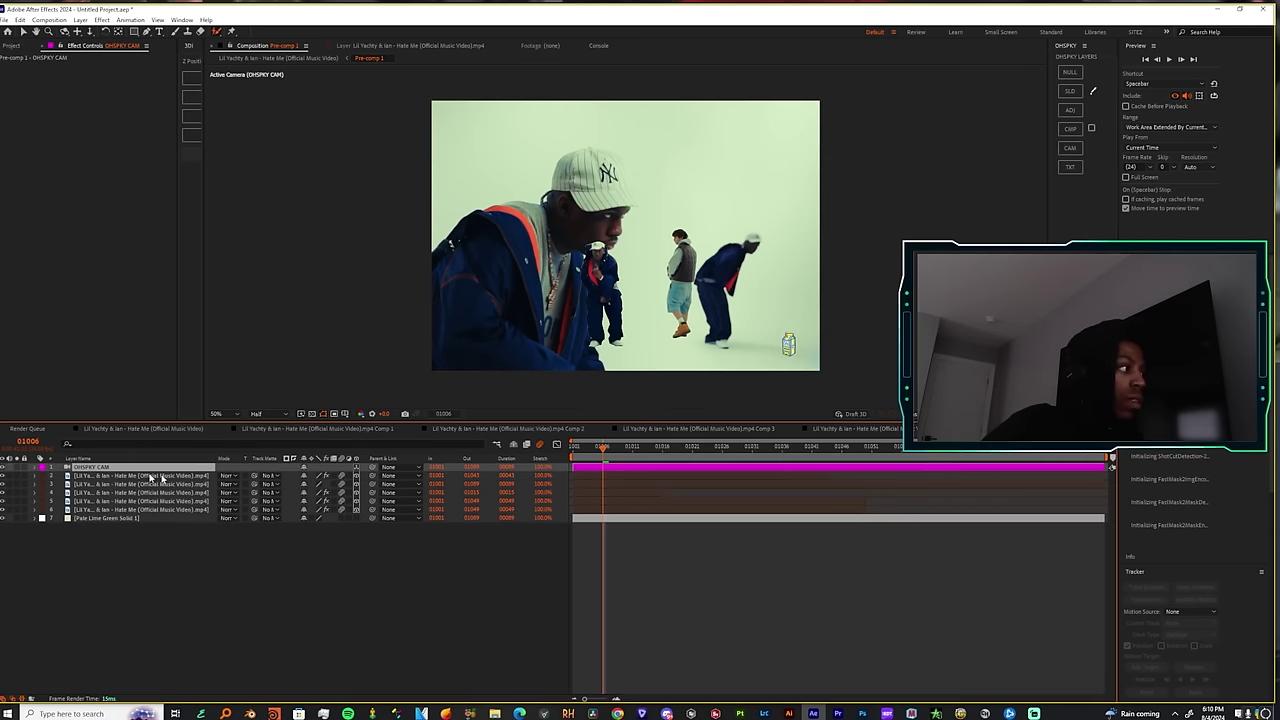
{"action": "mouse_move", "coordinate": [611, 454]}
{"action": "left_mouse_down"}
{"action": "mouse_move", "coordinate": [797, 455]}
{"action": "mouse_move", "coordinate": [610, 455]}
{"action": "left_mouse_up"}
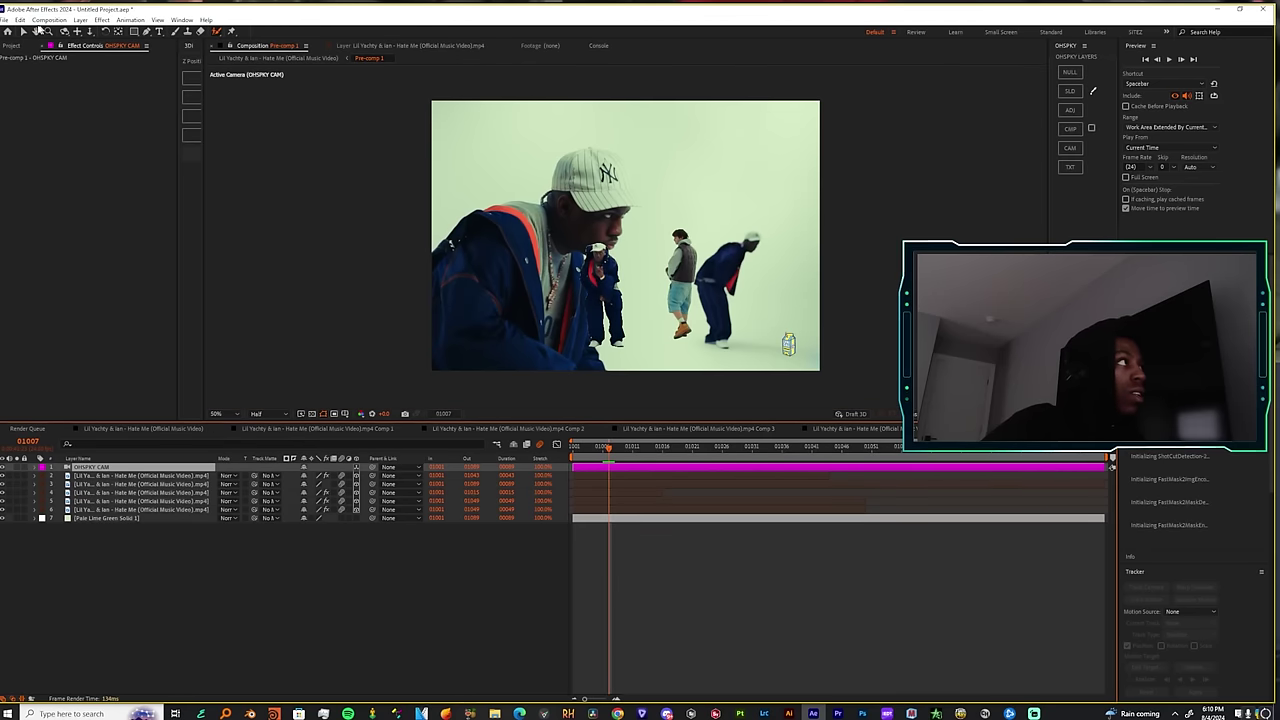
Bring the close-up layer of the man in the cap towards the camera, at Position 776, 652, -1404.6.
{"action": "left_click", "coordinate": [127, 505]}
{"action": "left_click", "coordinate": [127, 510]}
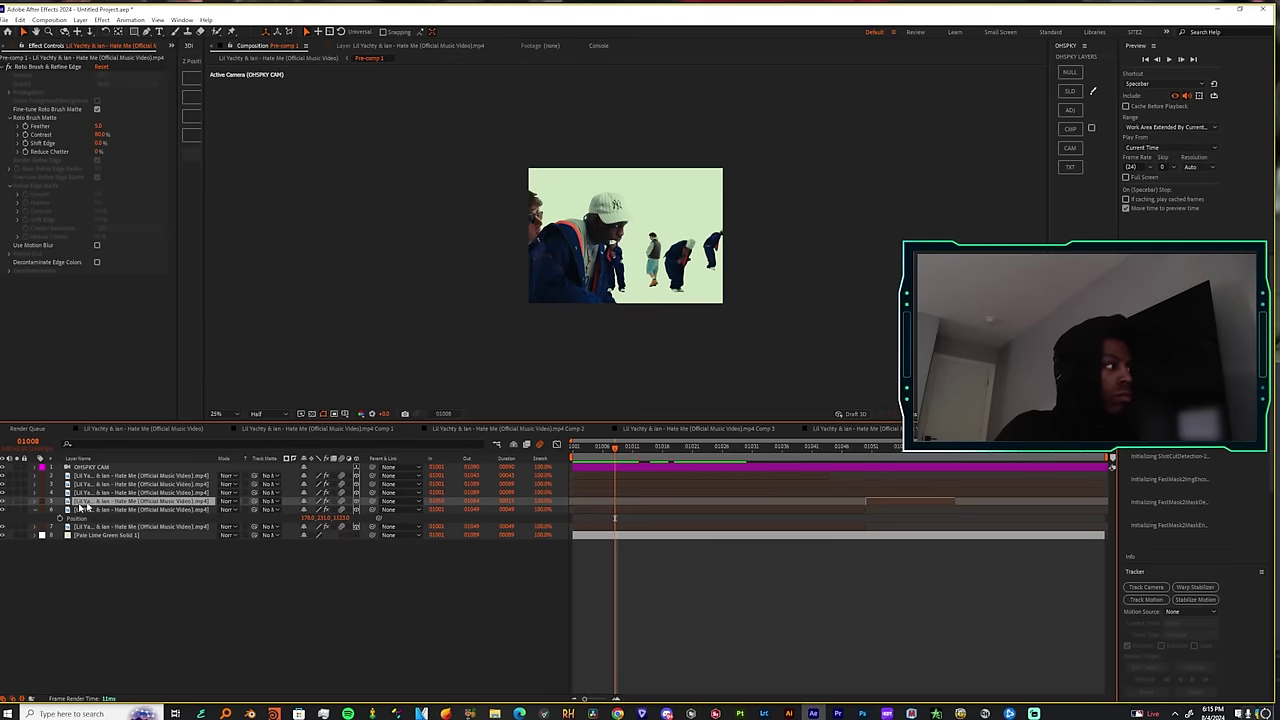
{"action": "left_click", "coordinate": [90, 492]}
{"action": "key", "text": "p"}
{"action": "left_click_drag", "start_coordinate": [343, 501], "coordinate": [286, 506]}
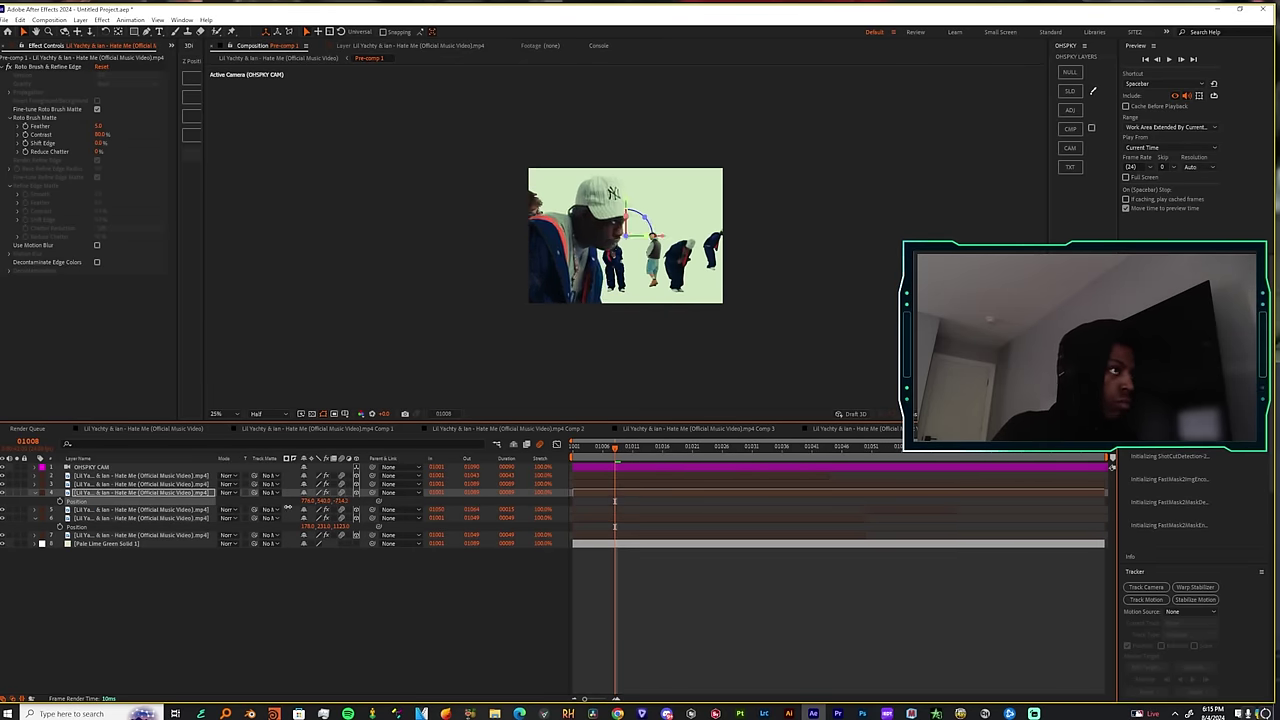
{"action": "left_click_drag", "start_coordinate": [615, 448], "coordinate": [644, 460]}
Set the Position of the short, late-starting clip to 1900, 540, 0.
{"action": "left_click", "coordinate": [347, 526]}
{"action": "left_click_drag", "start_coordinate": [816, 448], "coordinate": [848, 450]}
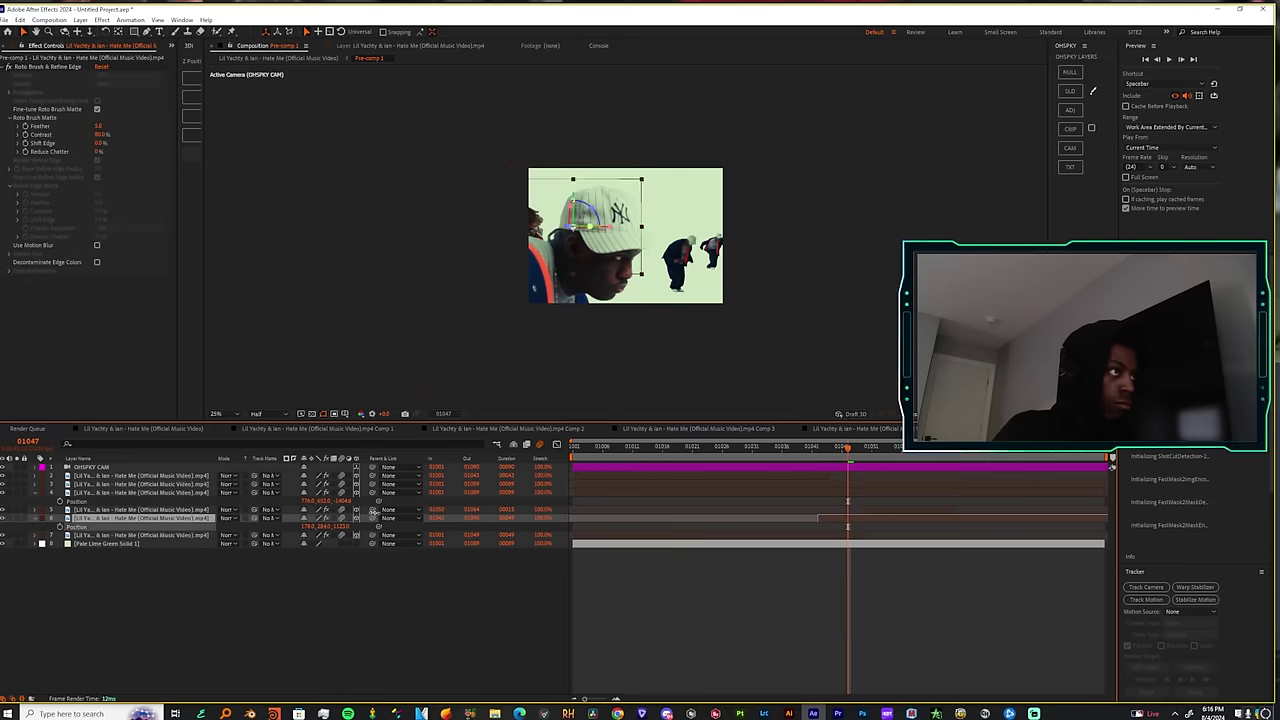
{"action": "left_click", "coordinate": [876, 510]}
{"action": "key", "text": "p"}
{"action": "left_click", "coordinate": [834, 527]}
{"action": "left_click", "coordinate": [692, 448]}
Push the top video layer with the two standing men back in depth, with Position Y 170 and Z 1304.
{"action": "left_click", "coordinate": [140, 510]}
{"action": "left_click", "coordinate": [140, 476]}
{"action": "key", "text": "p"}
{"action": "left_click_drag", "start_coordinate": [334, 484], "coordinate": [300, 486]}
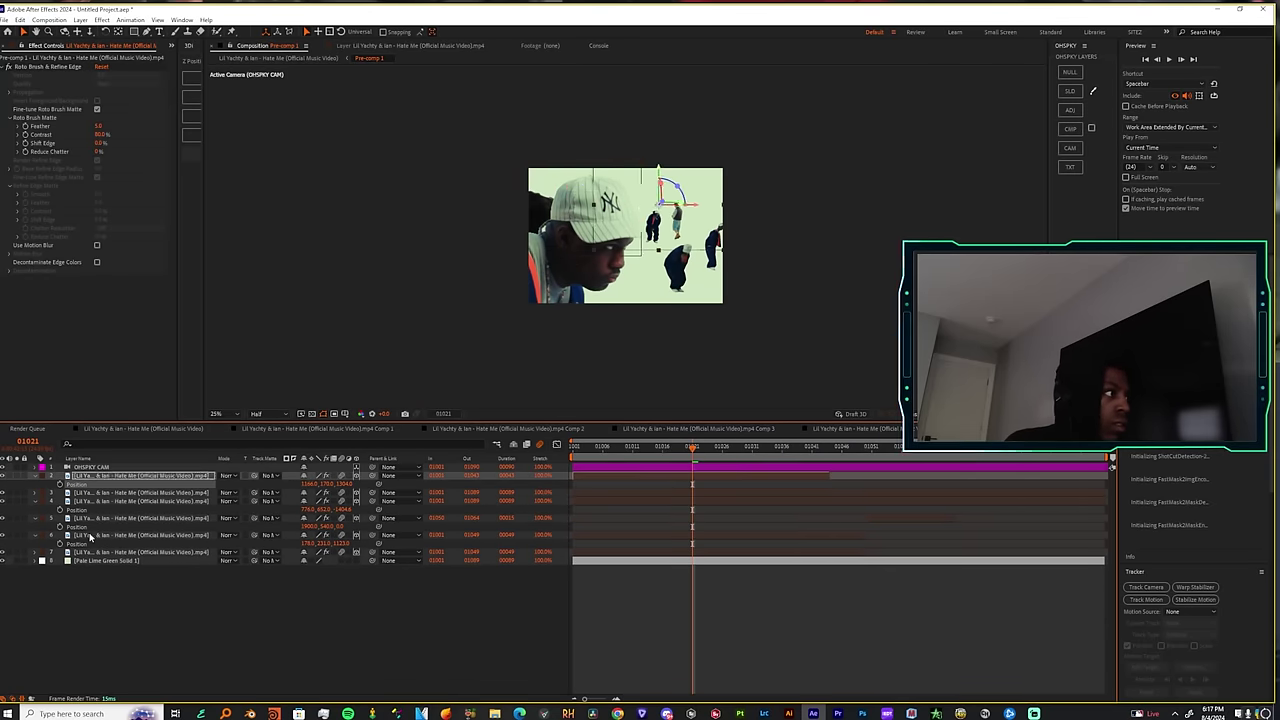
Move the second-lowest video layer to the lower right of the frame and start the short clip at frame 01044.
{"action": "left_click", "coordinate": [89, 535]}
{"action": "left_click_drag", "start_coordinate": [688, 200], "coordinate": [724, 284]}
{"action": "left_click_drag", "start_coordinate": [692, 448], "coordinate": [829, 450]}
{"action": "left_click_drag", "start_coordinate": [876, 518], "coordinate": [564, 504]}
Animate a sideways camera move by keyframing Point of Interest and Position at frames 01001 and 01043, and preview it.
{"action": "left_click", "coordinate": [834, 467]}
{"action": "key", "text": "u"}
{"action": "key", "text": "2"}
{"action": "left_click", "coordinate": [592, 244]}
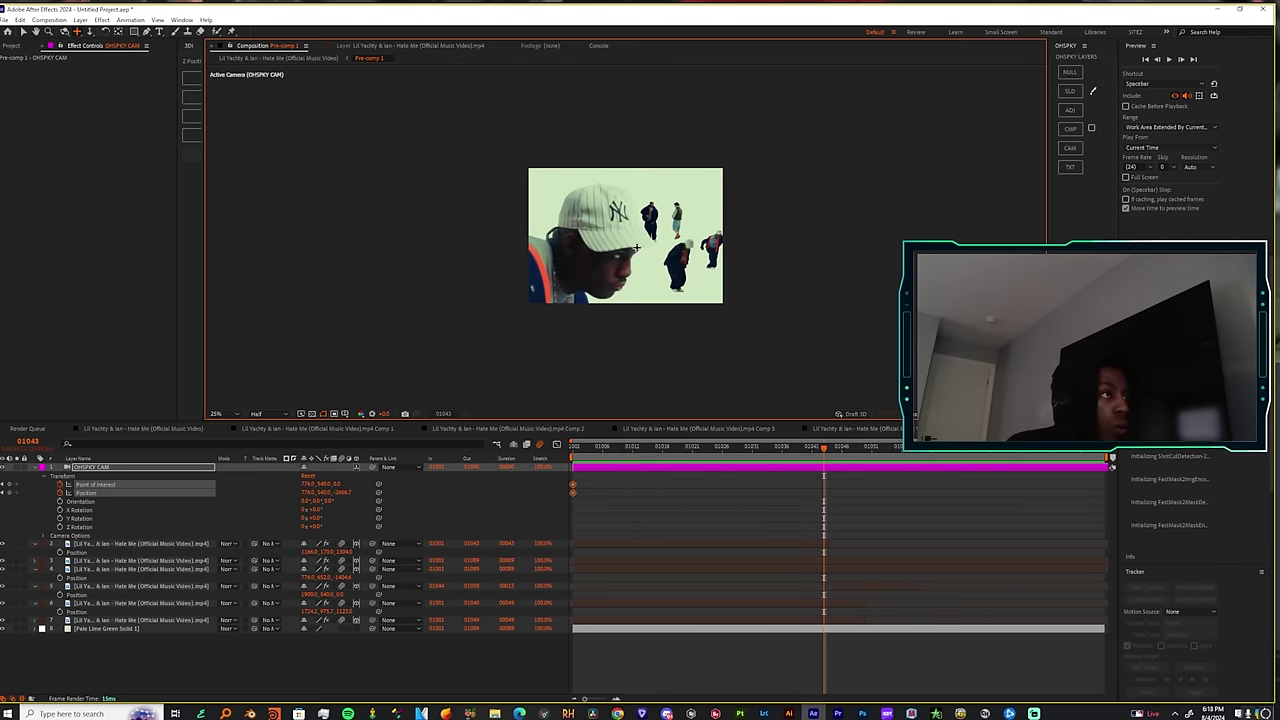
{"action": "left_click_drag", "start_coordinate": [652, 248], "coordinate": [655, 305]}
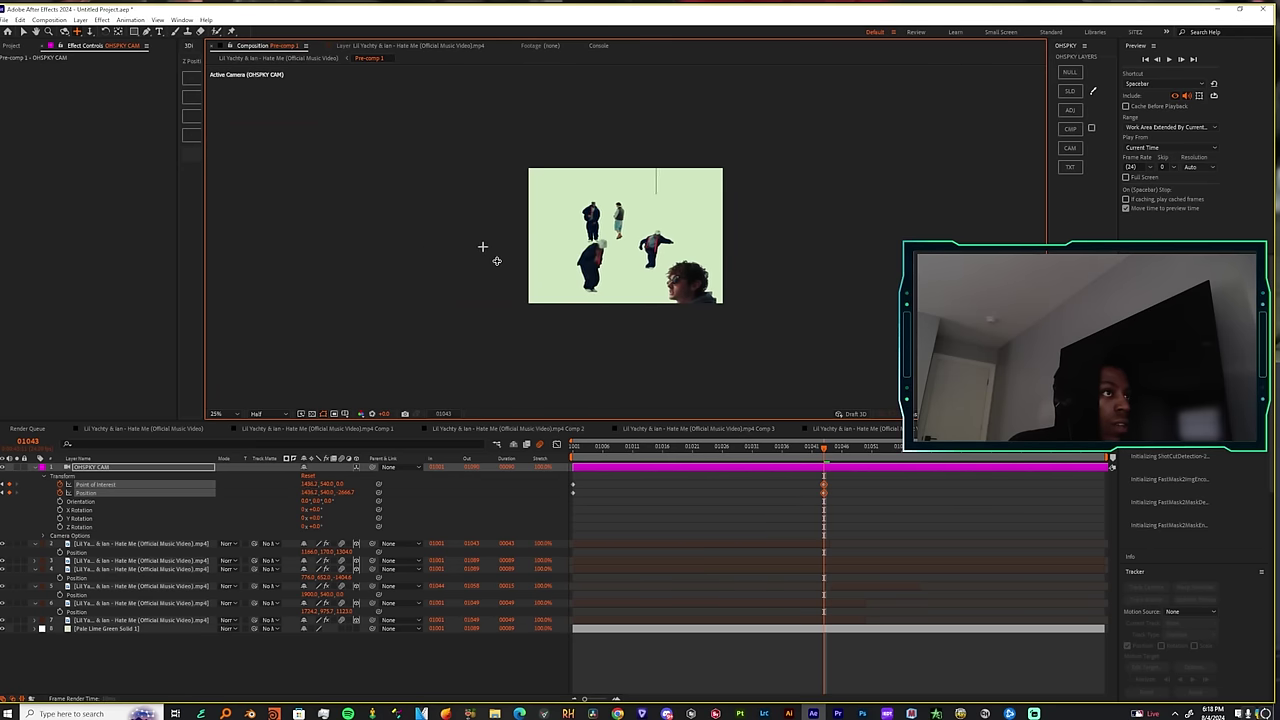
{"action": "left_click_drag", "start_coordinate": [823, 449], "coordinate": [877, 500]}
{"action": "key", "text": "space"}
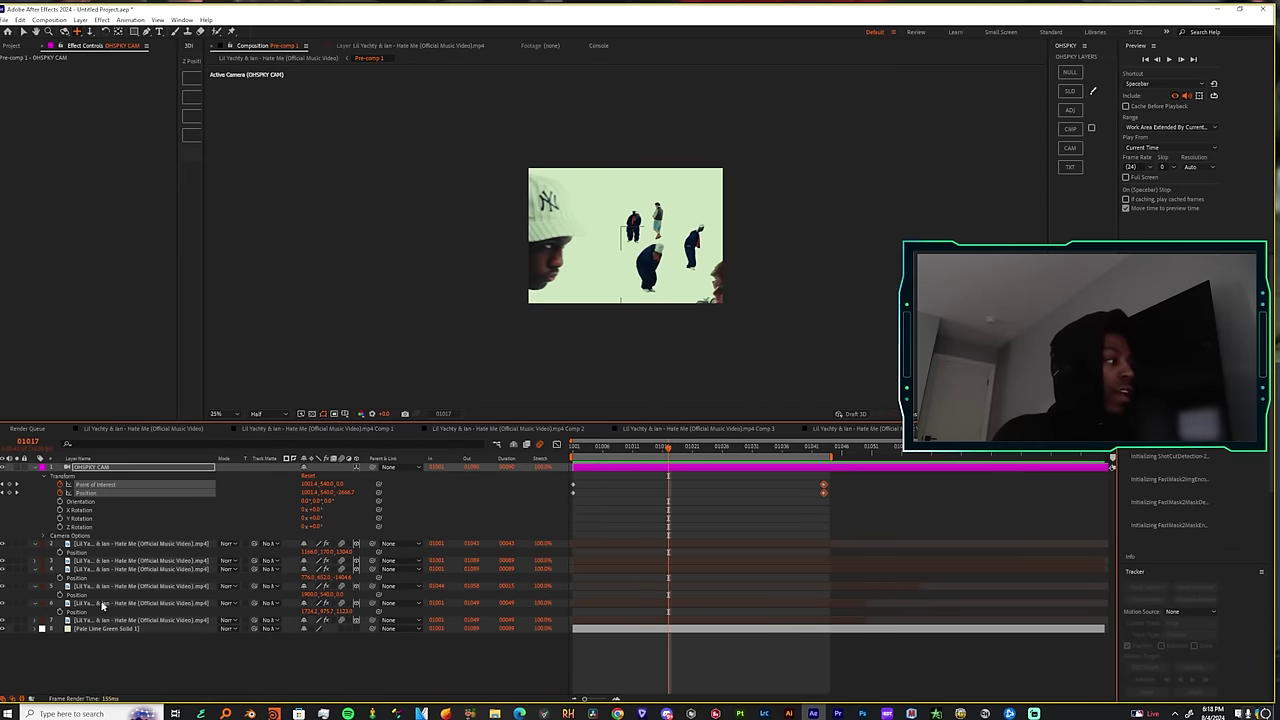
Add the Camera Lens Blur effect to the background video layers and preview the camera move.
{"action": "left_click", "coordinate": [101, 604]}
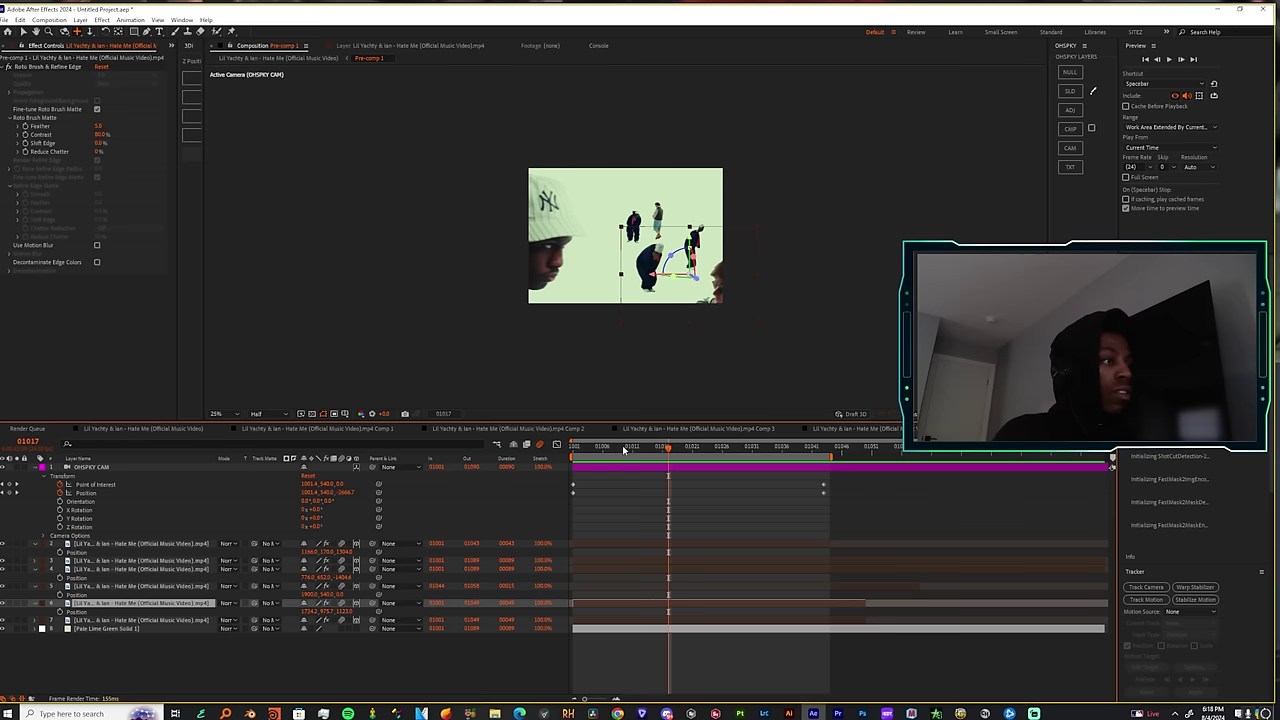
{"action": "left_click_drag", "start_coordinate": [622, 449], "coordinate": [638, 449]}
{"action": "left_click", "coordinate": [128, 620]}
{"action": "key", "text": "ctrl+v"}
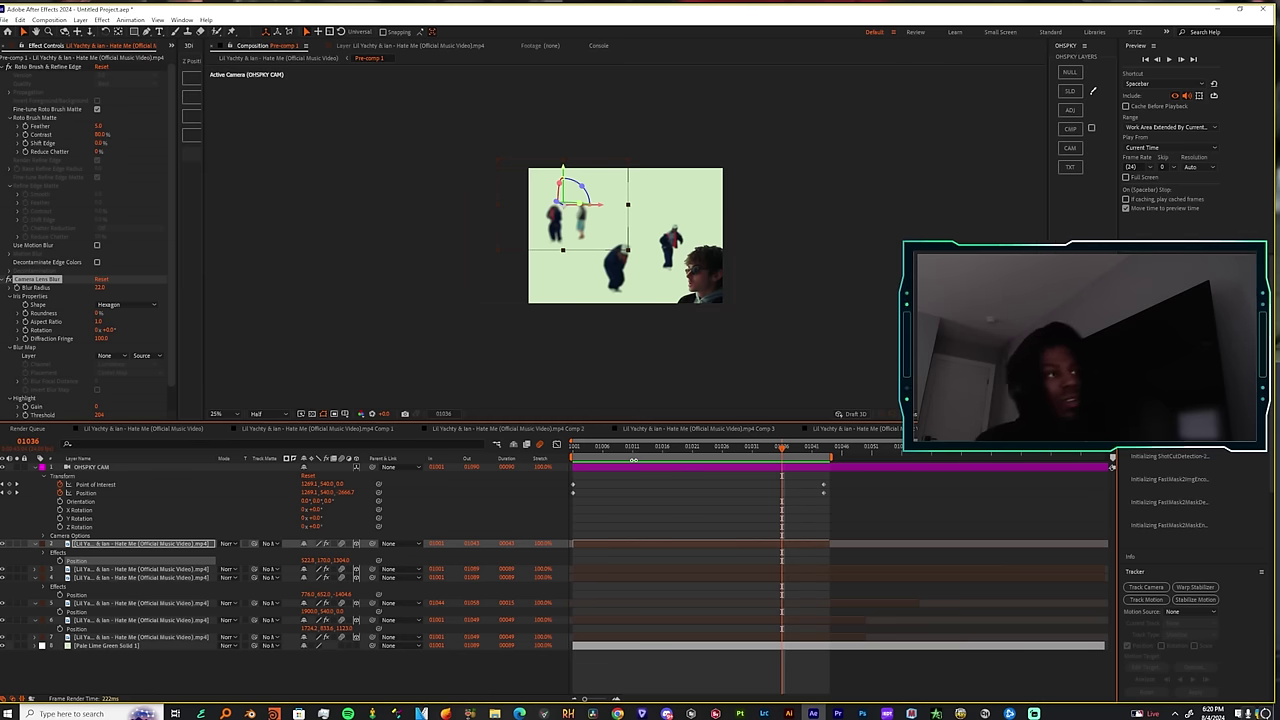
{"action": "left_click_drag", "start_coordinate": [661, 453], "coordinate": [752, 453]}
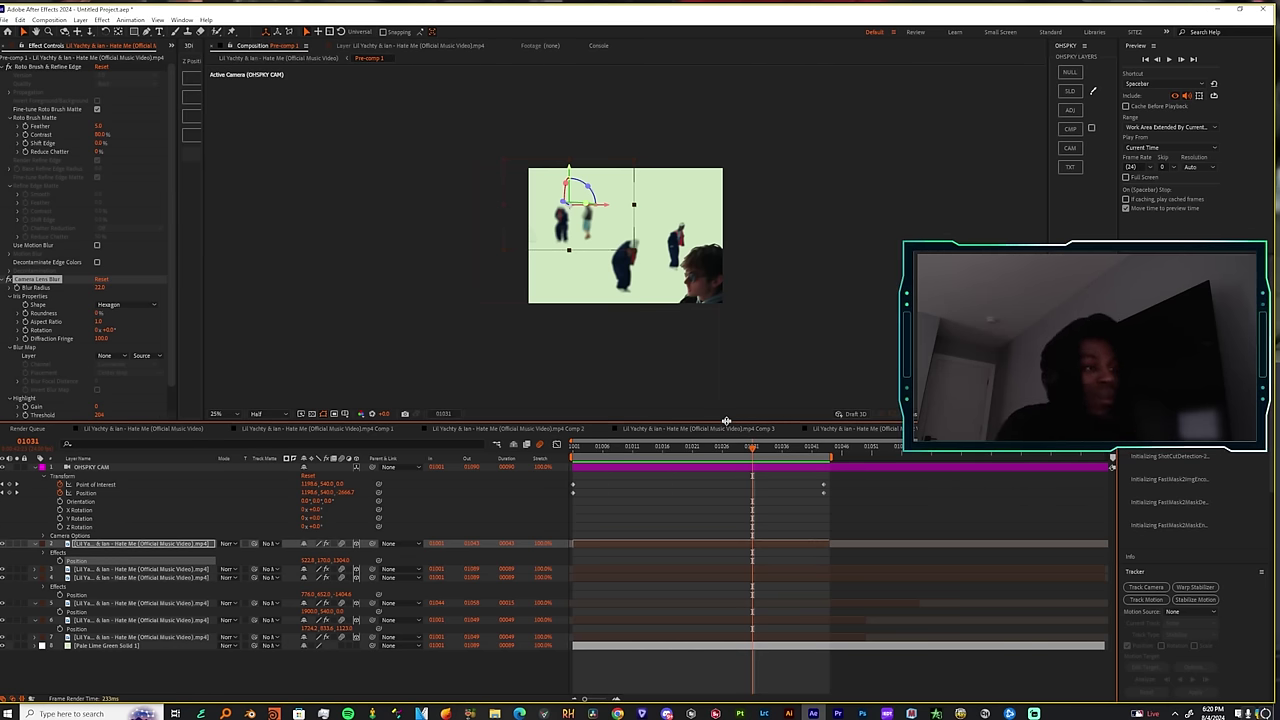
{"action": "key", "text": "space"}
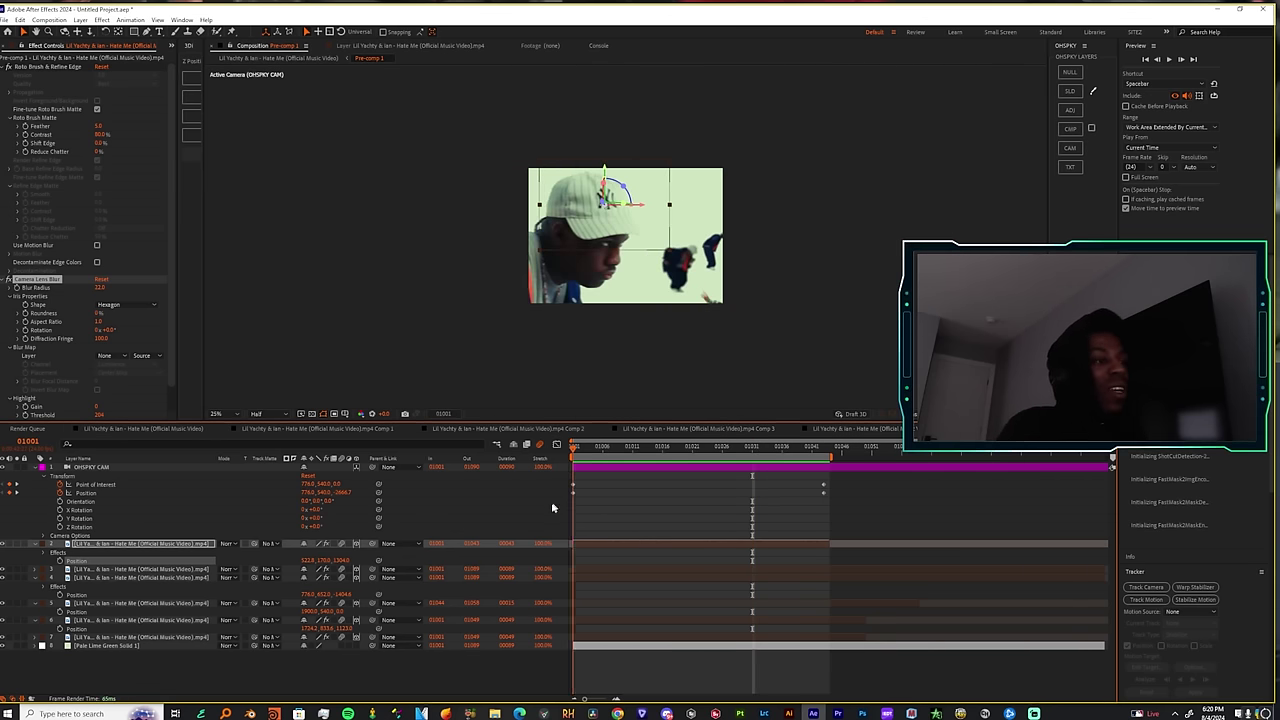
Hide the pale lime green solid, preview the cut-out layers without it, and show the solid again.
{"action": "left_click", "coordinate": [88, 646]}
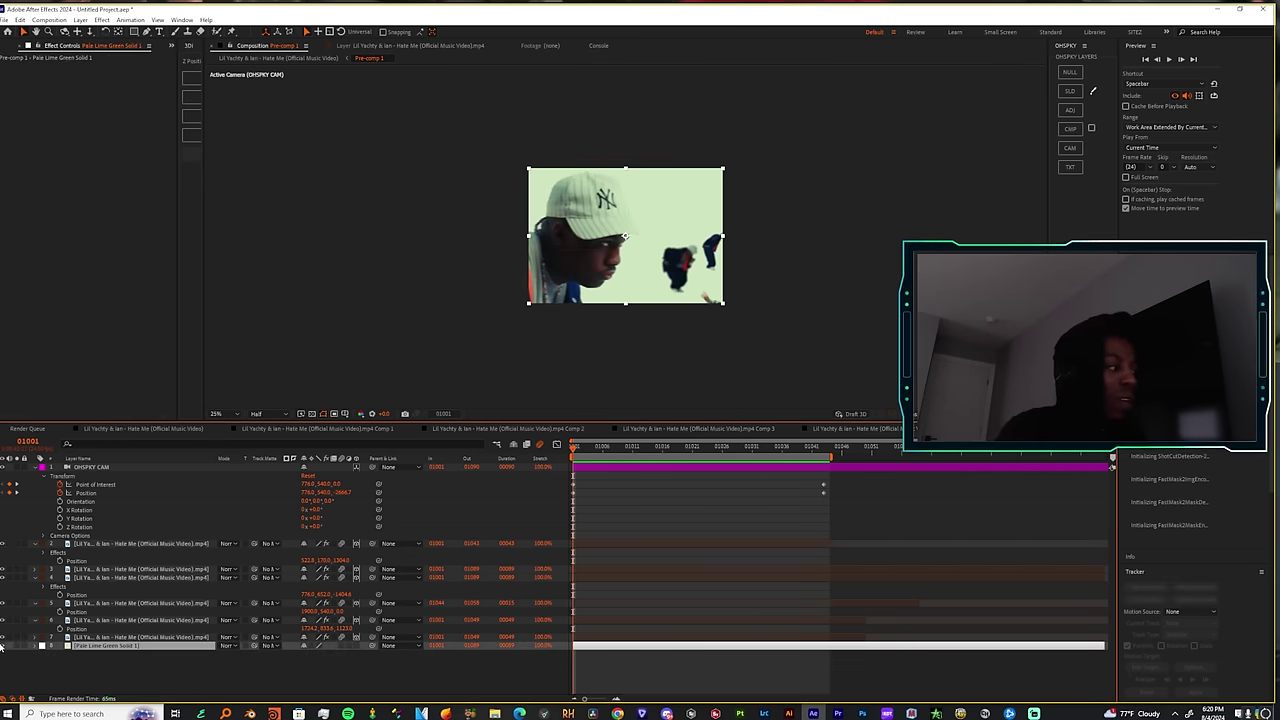
{"action": "left_click", "coordinate": [3, 646]}
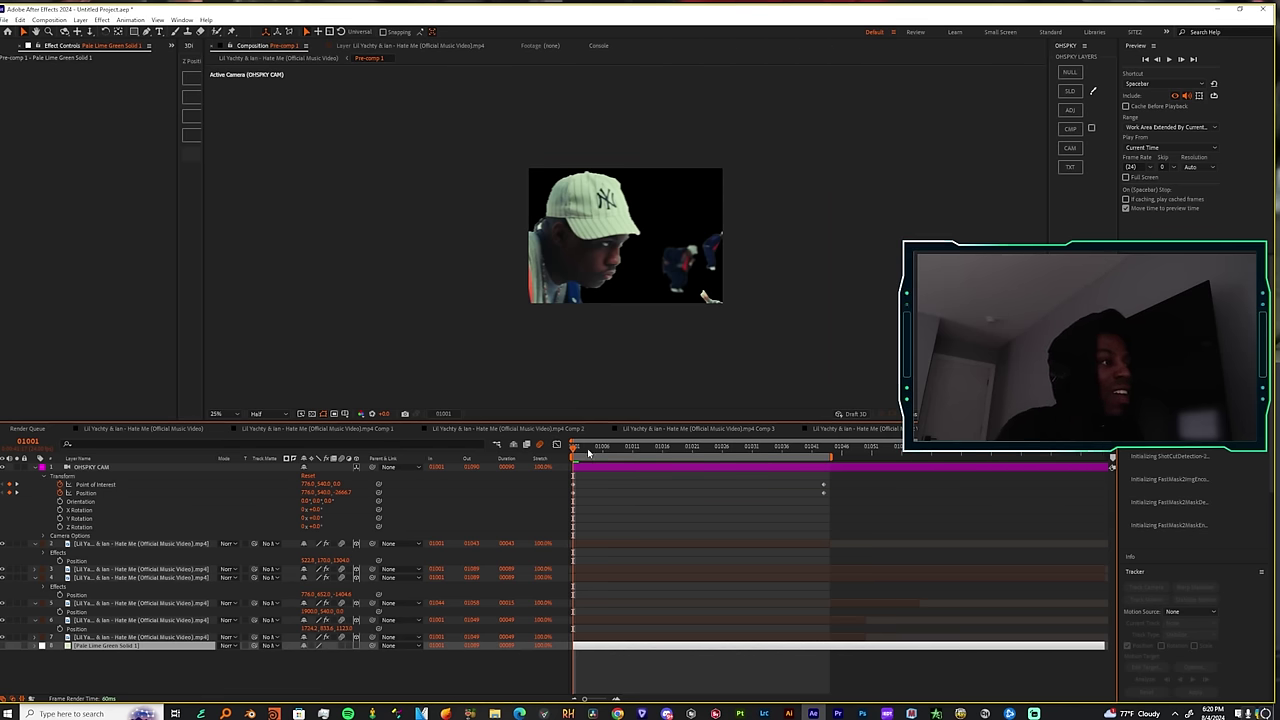
{"action": "key", "text": "space"}
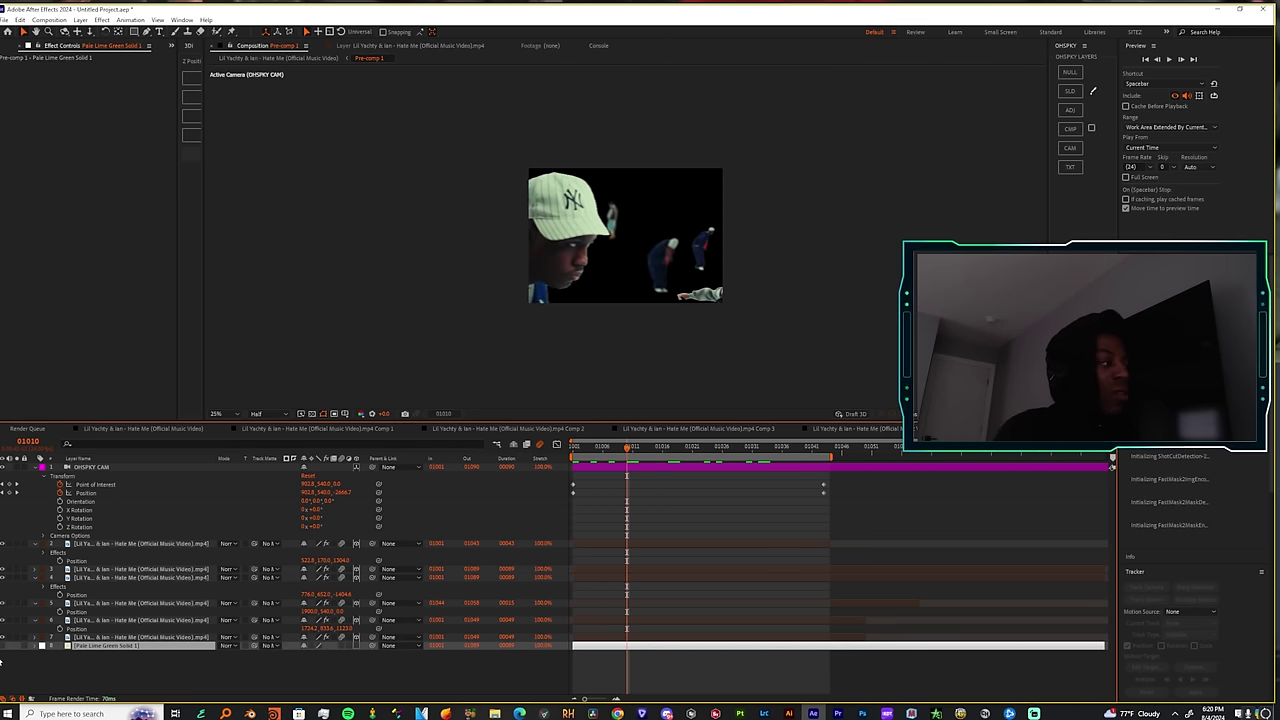
{"action": "left_click", "coordinate": [3, 646]}
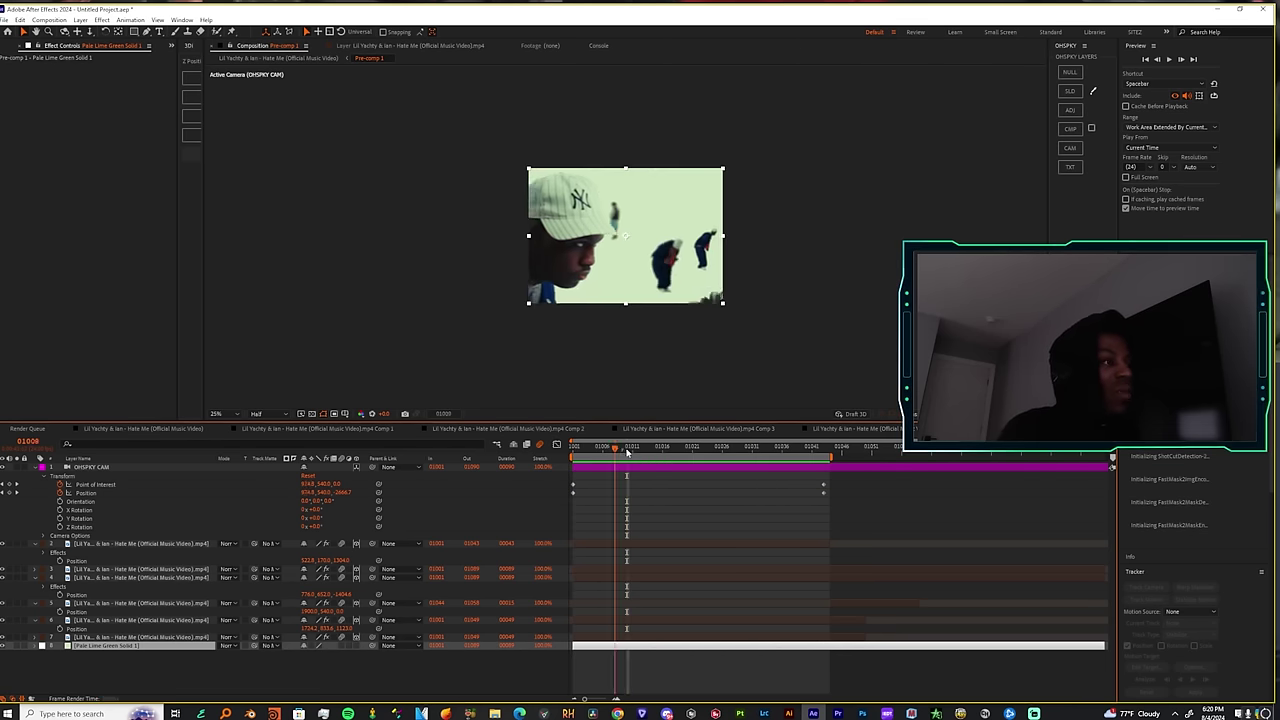